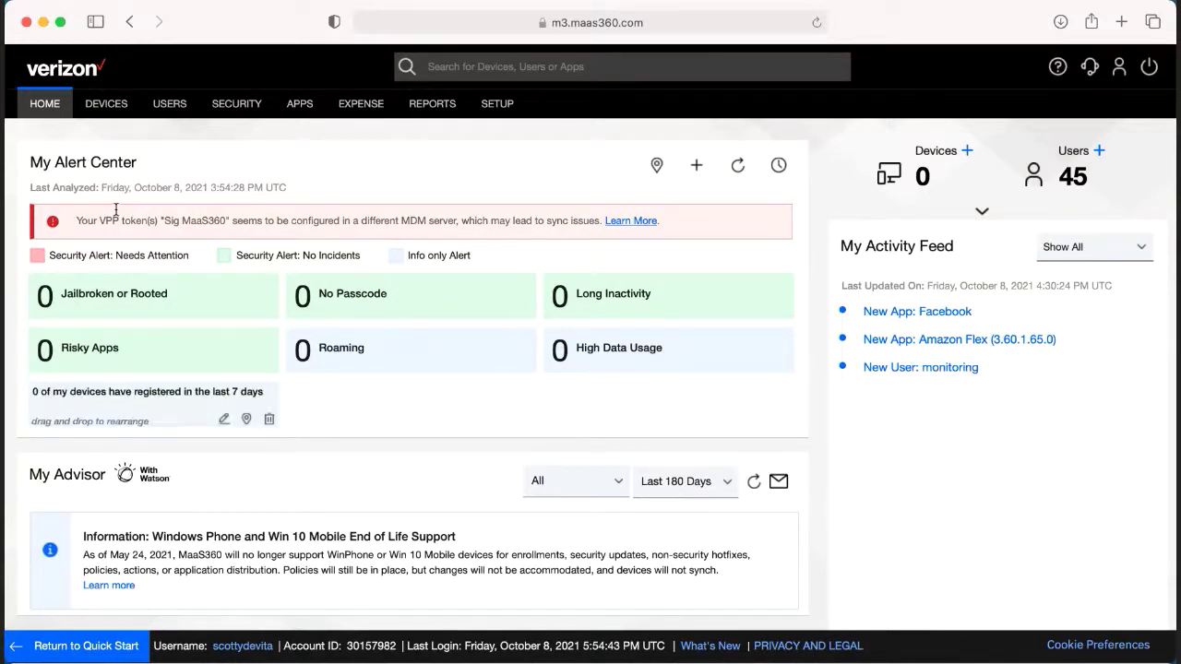
Go to USERS > Directory to list all existing users
{"action": "mouse_move", "coordinate": [150, 104]}
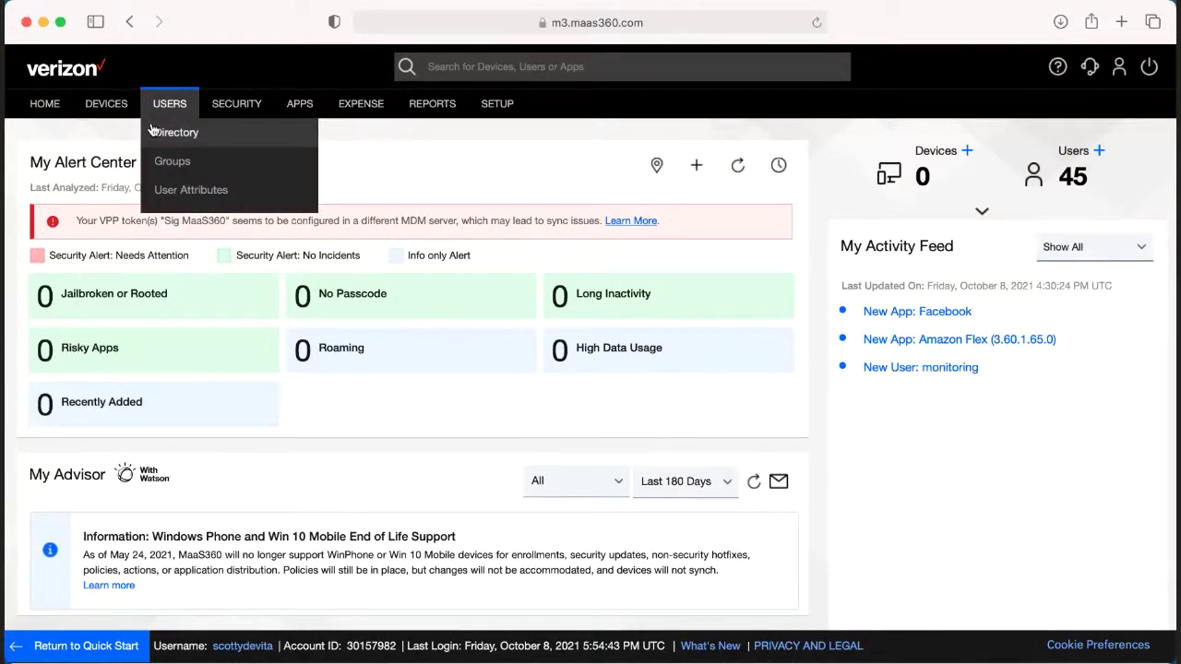
{"action": "left_click", "coordinate": [155, 131]}
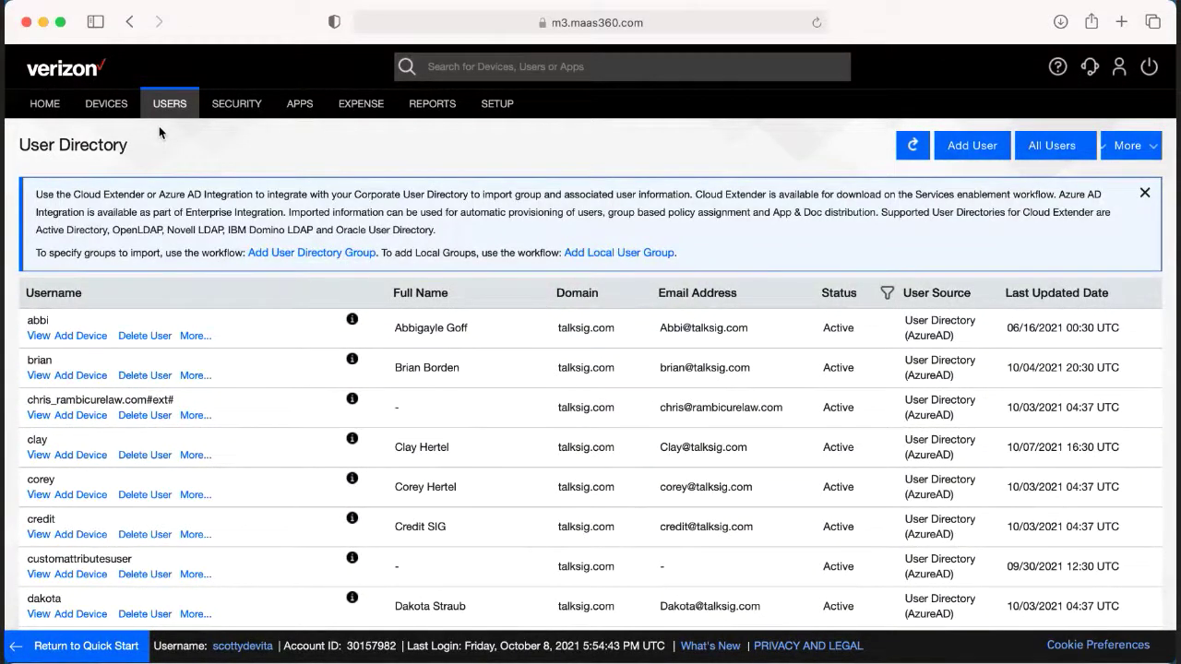
{"action": "left_click", "coordinate": [951, 143]}
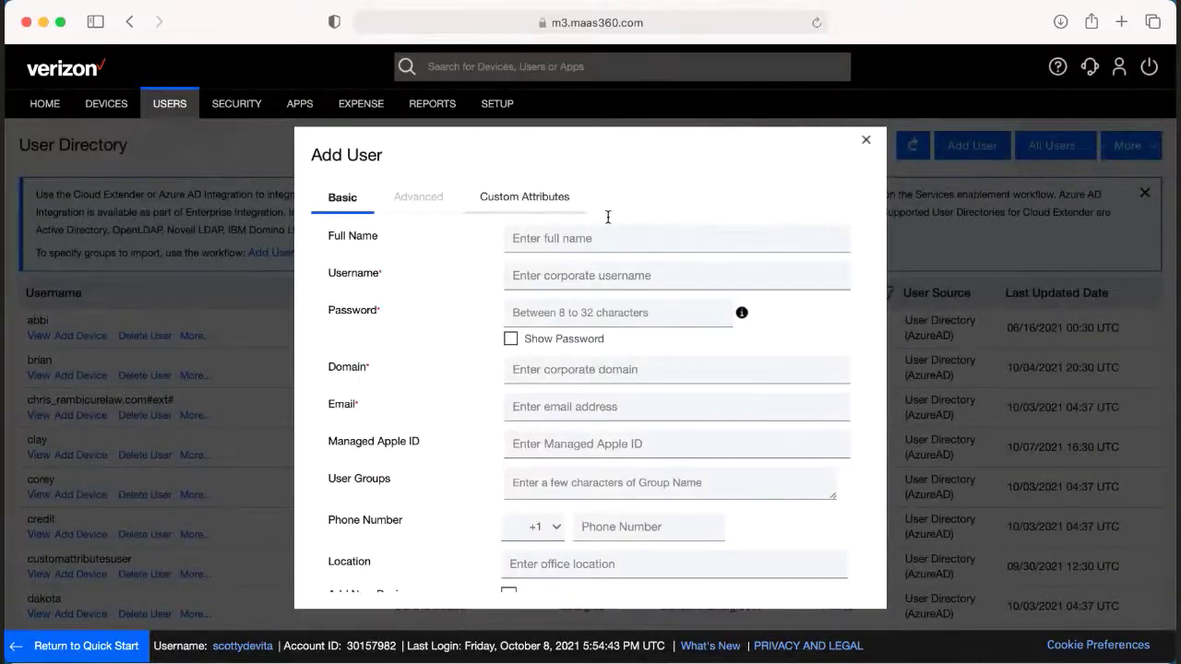
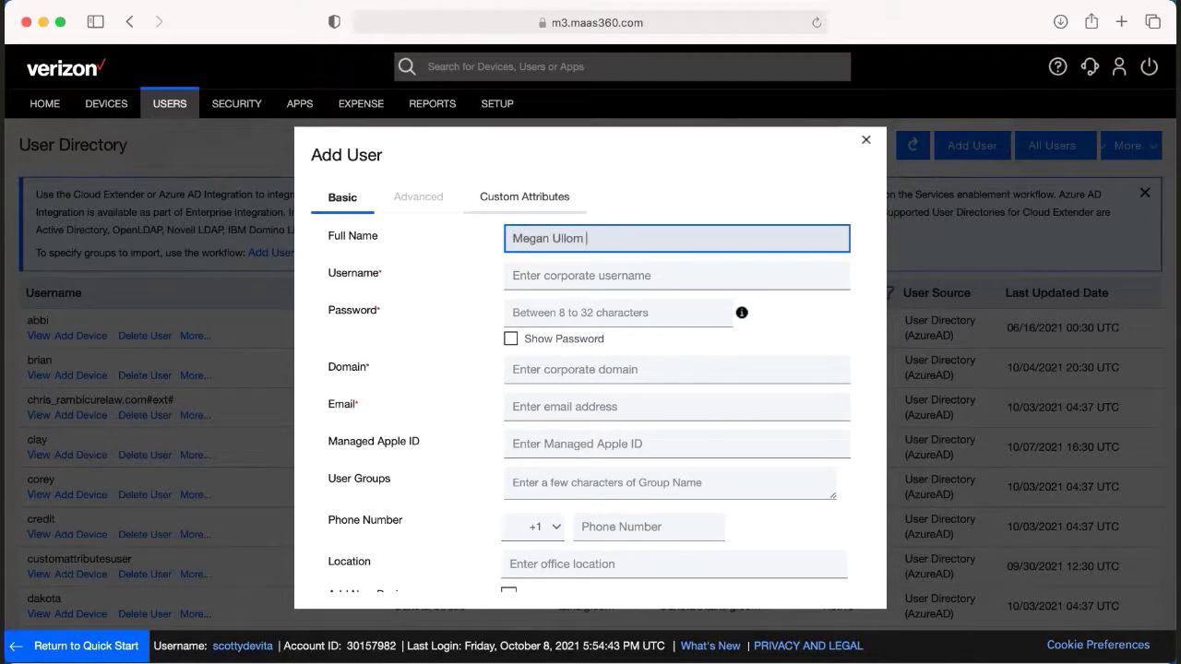
{"action": "key", "text": "Tab"}
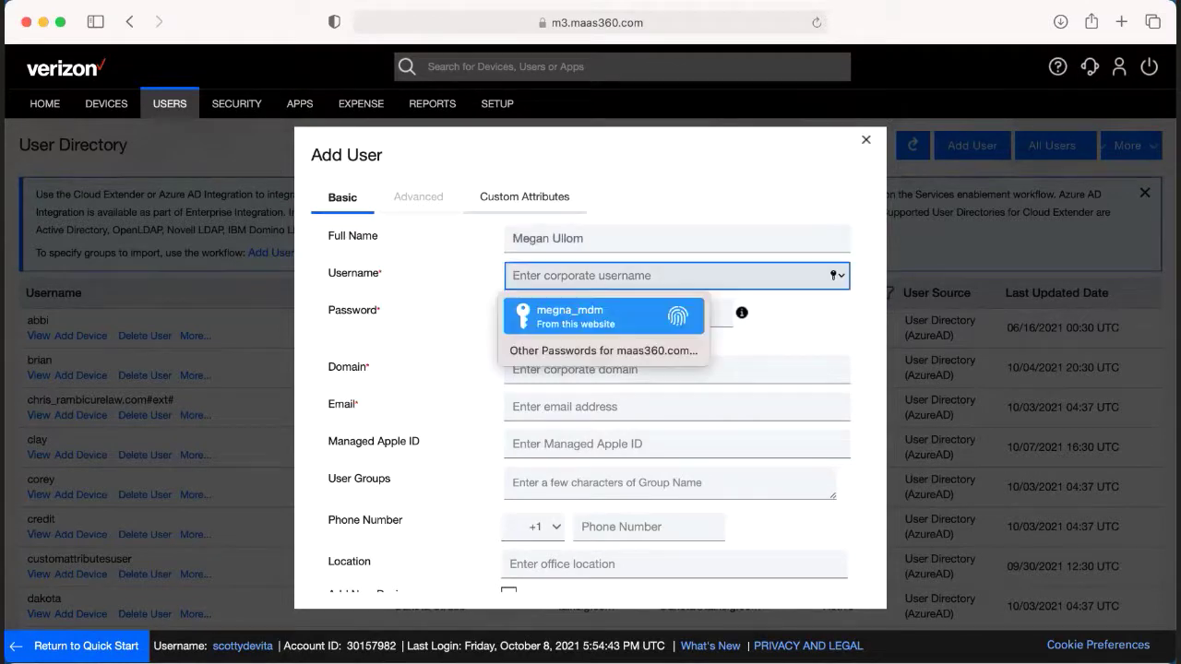
{"action": "left_click", "coordinate": [457, 354]}
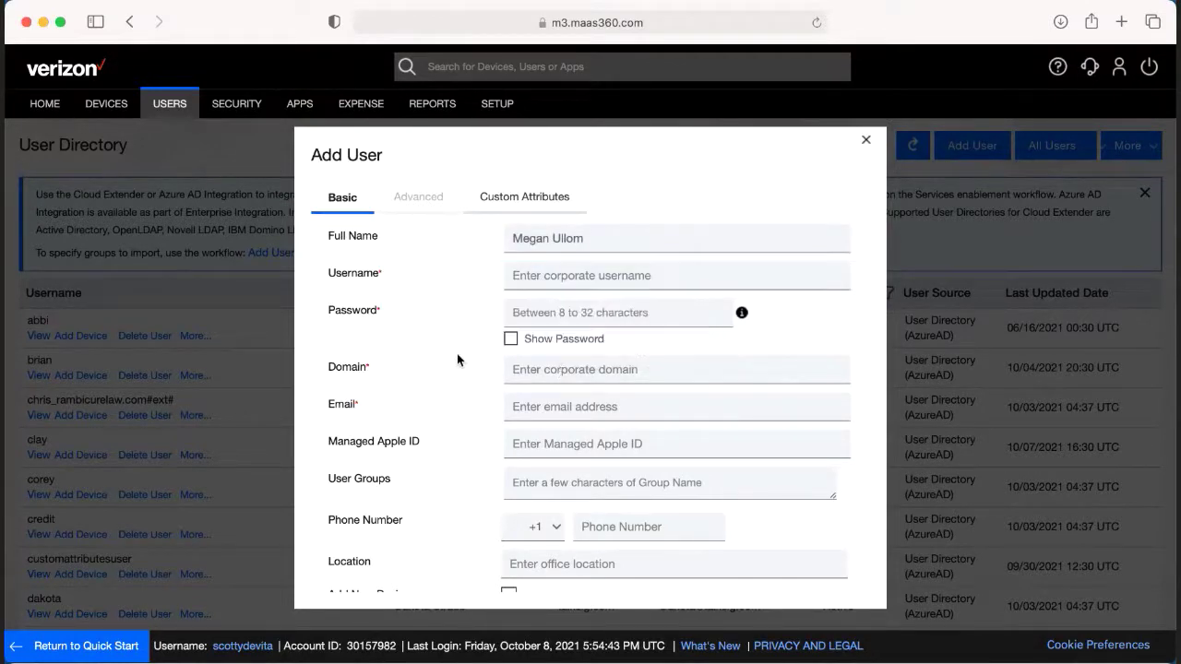
{"action": "left_click", "coordinate": [560, 370]}
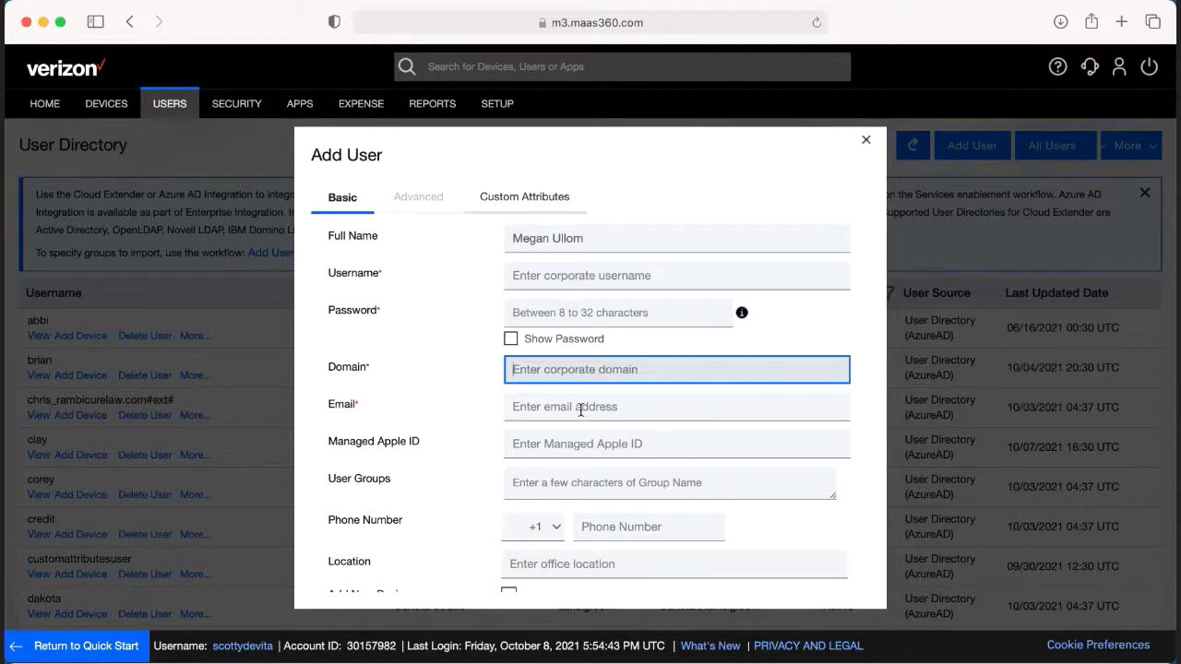
{"action": "type", "text": "talks"}
{"action": "type", "text": "ip"}
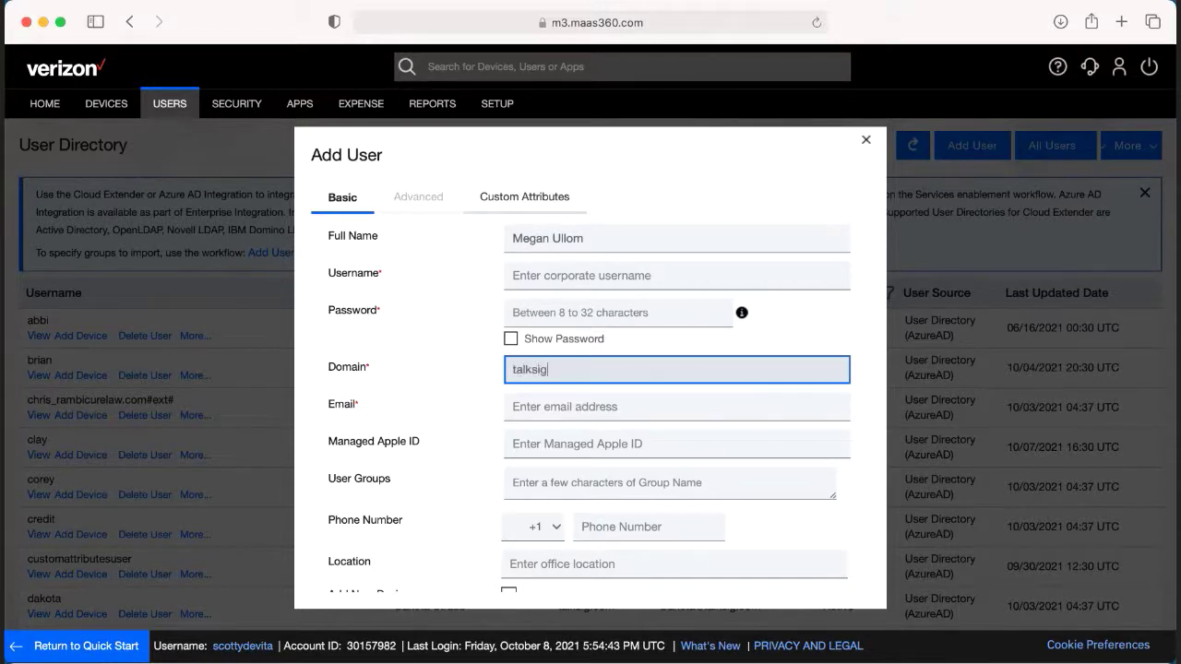
{"action": "left_click", "coordinate": [565, 406]}
{"action": "scroll", "coordinate": [572, 422], "scroll_direction": "down", "scroll_amount": 2}
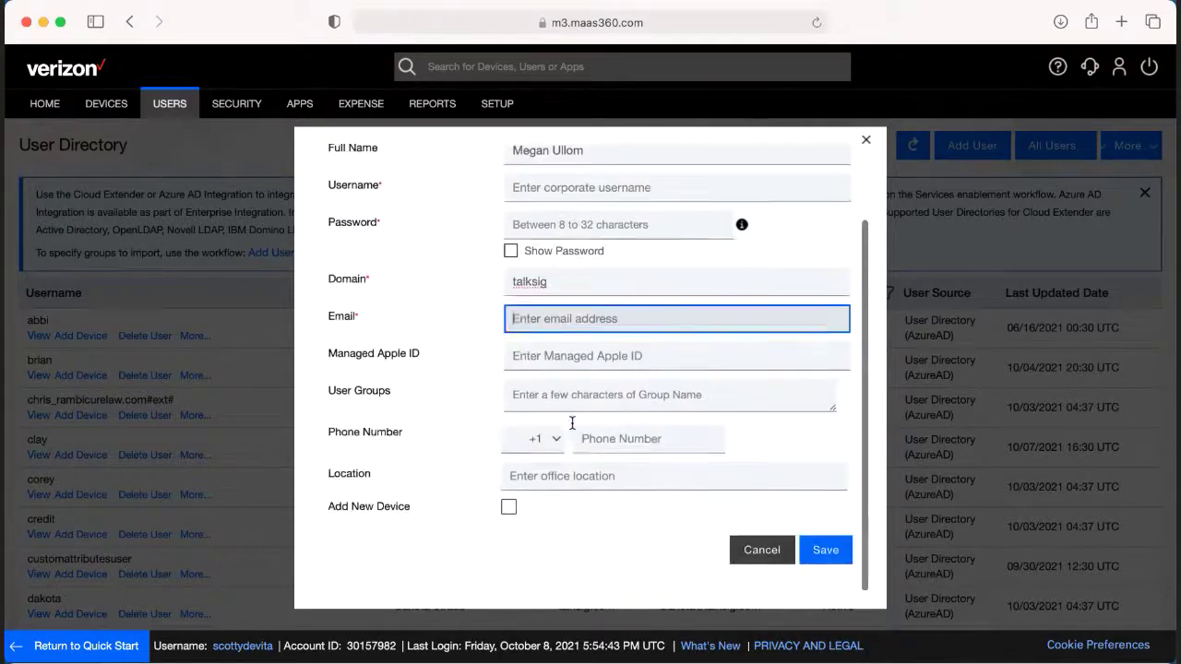
{"action": "left_click", "coordinate": [824, 551]}
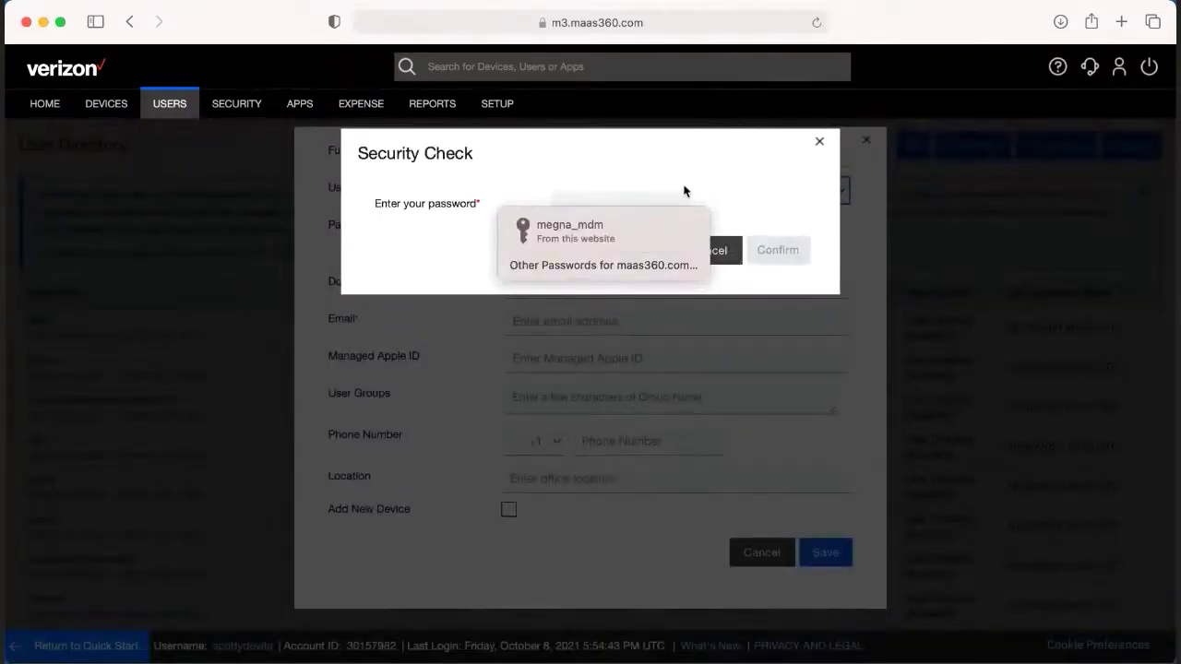
{"action": "left_click", "coordinate": [684, 191]}
{"action": "left_click", "coordinate": [708, 241]}
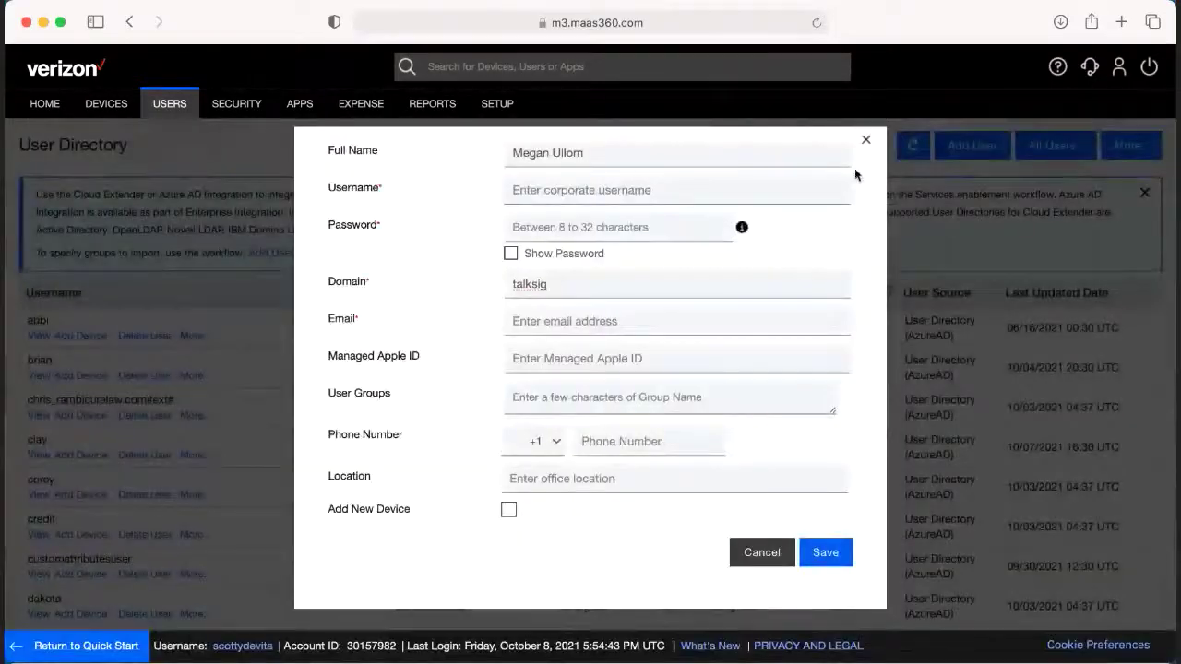
{"action": "left_click", "coordinate": [863, 141]}
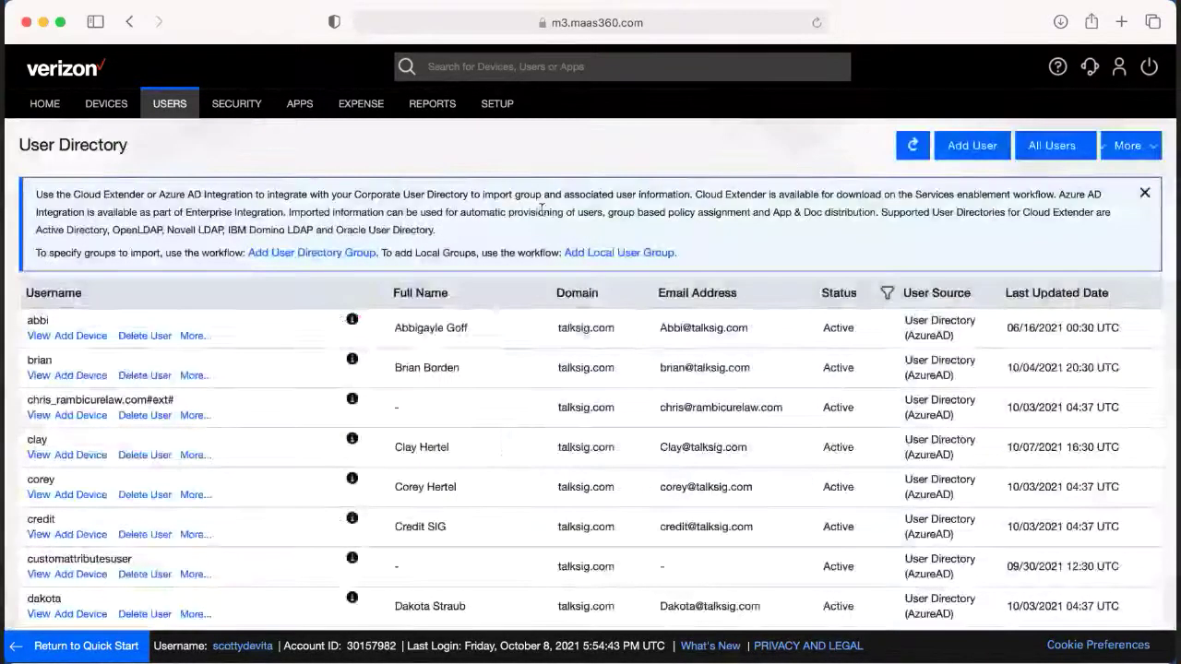
Choose Bulk Import Users from the User Directory's More menu
{"action": "scroll", "coordinate": [413, 578], "scroll_direction": "down", "scroll_amount": 3}
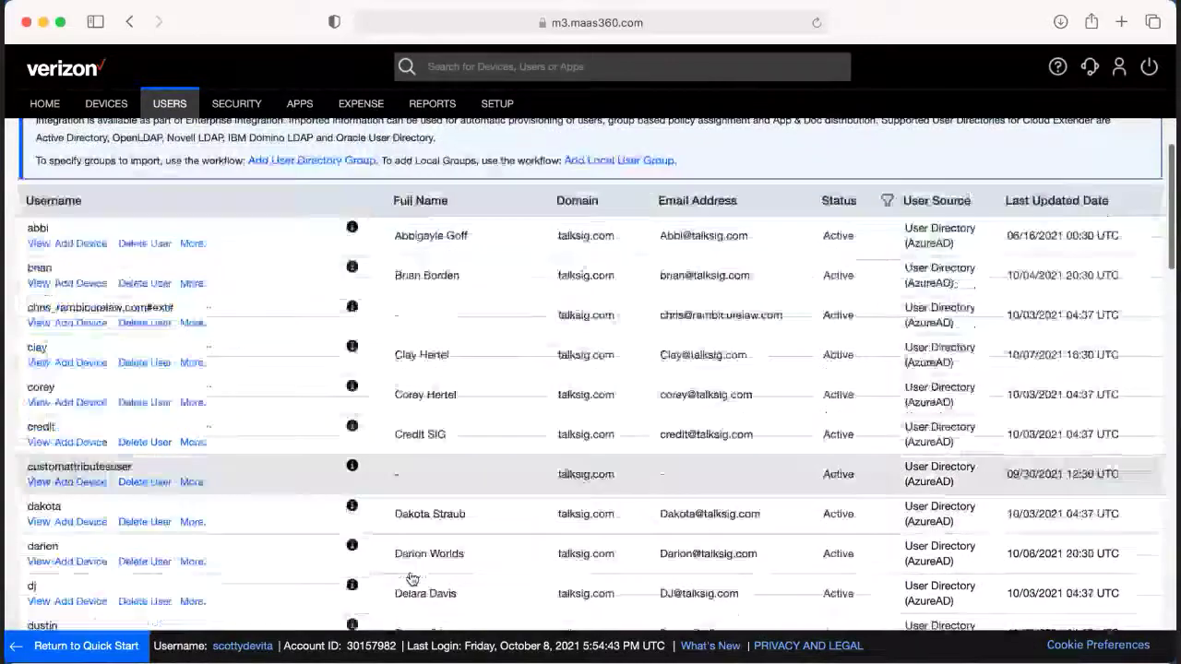
{"action": "scroll", "coordinate": [412, 578], "scroll_direction": "up", "scroll_amount": 3}
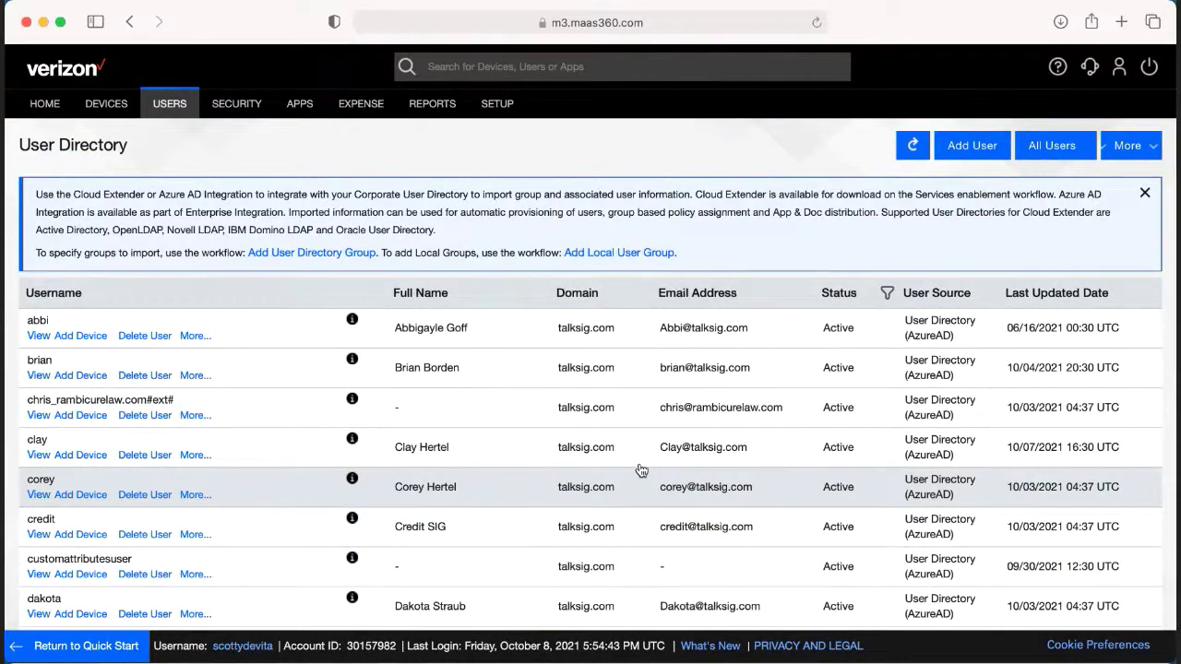
{"action": "left_click", "coordinate": [1122, 142]}
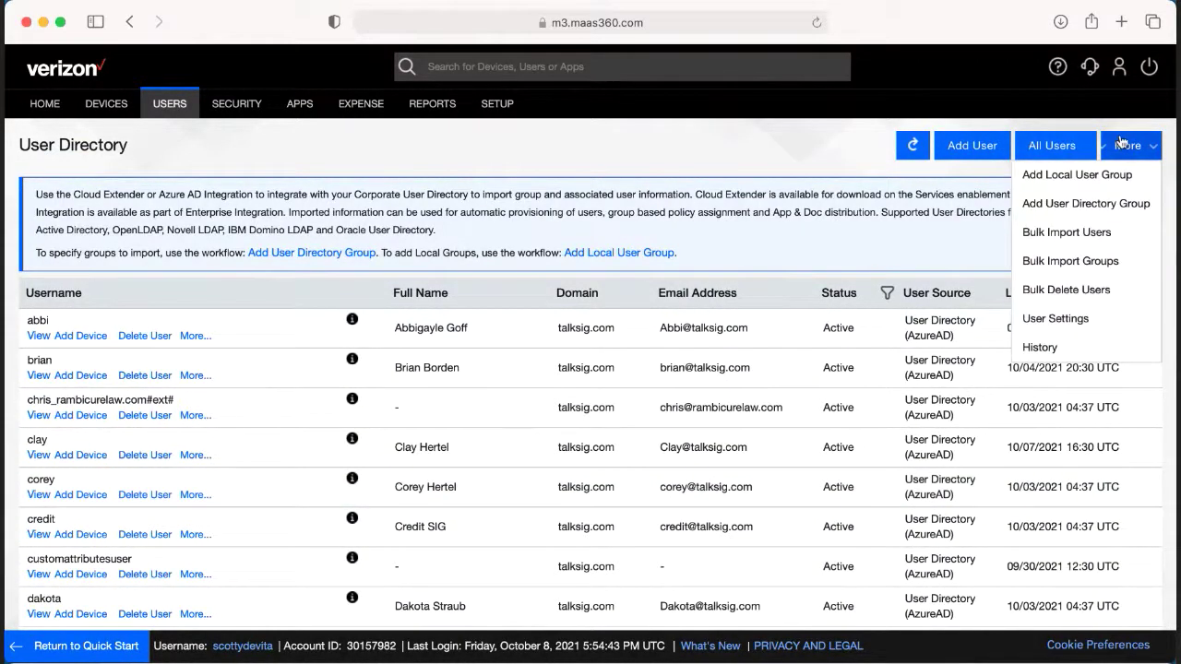
{"action": "left_click", "coordinate": [1083, 232]}
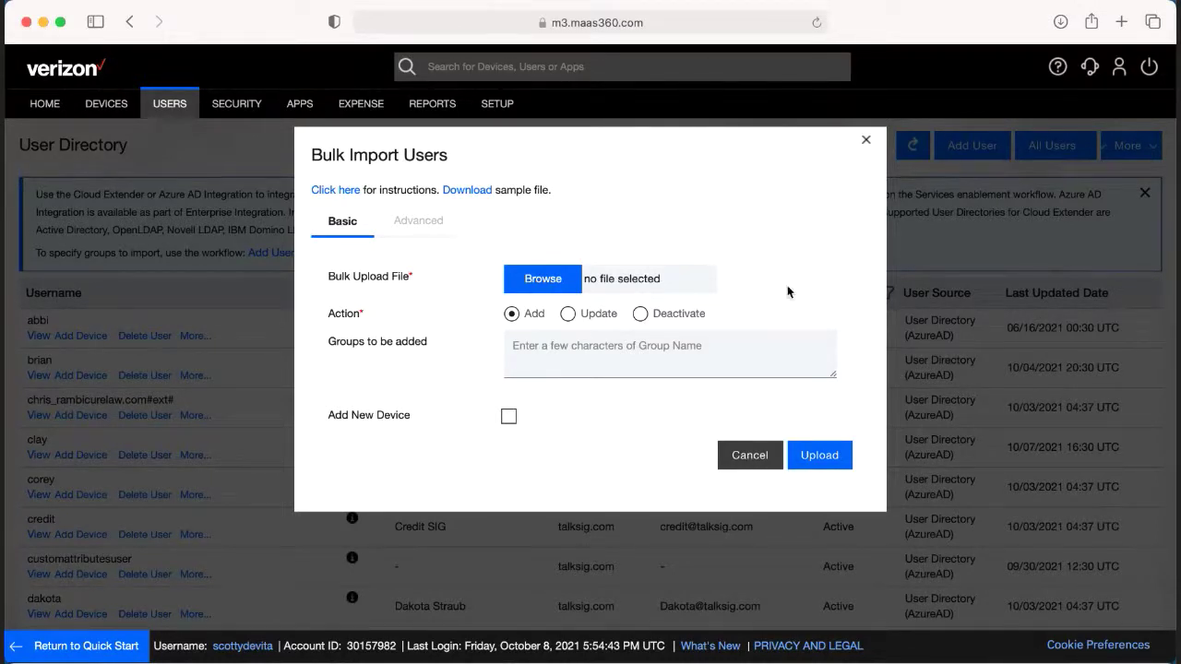
Download the sample file, read the bulk upload instructions, and return to the import form
{"action": "left_click", "coordinate": [459, 191]}
{"action": "left_click", "coordinate": [337, 192]}
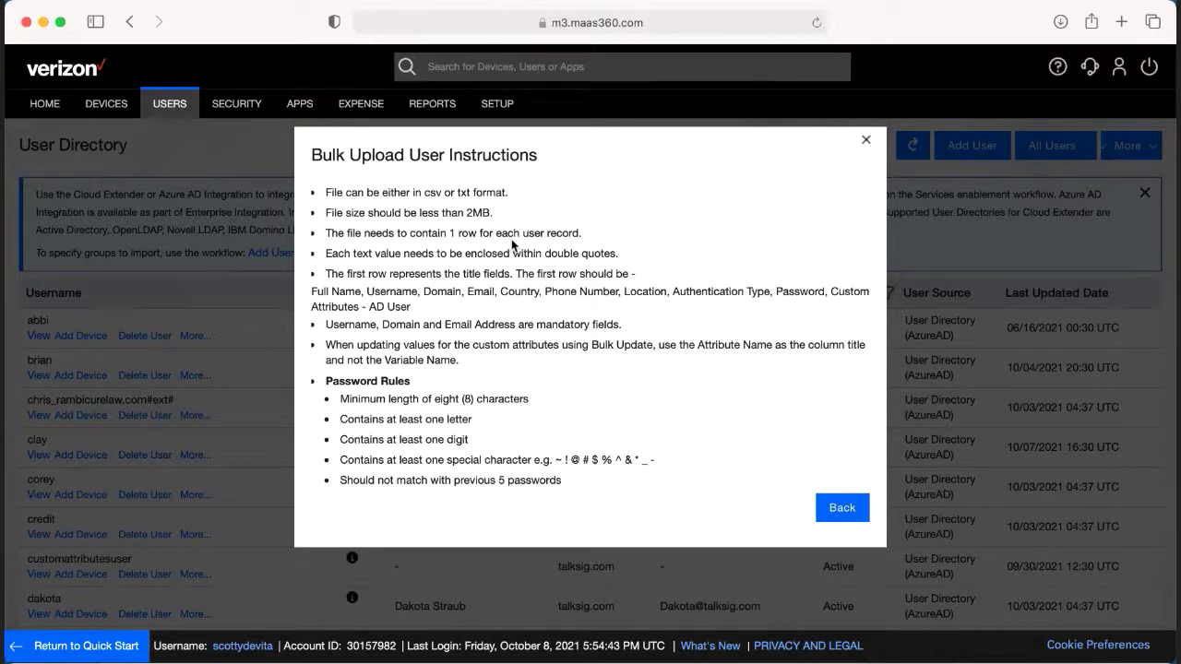
{"action": "left_click", "coordinate": [835, 508]}
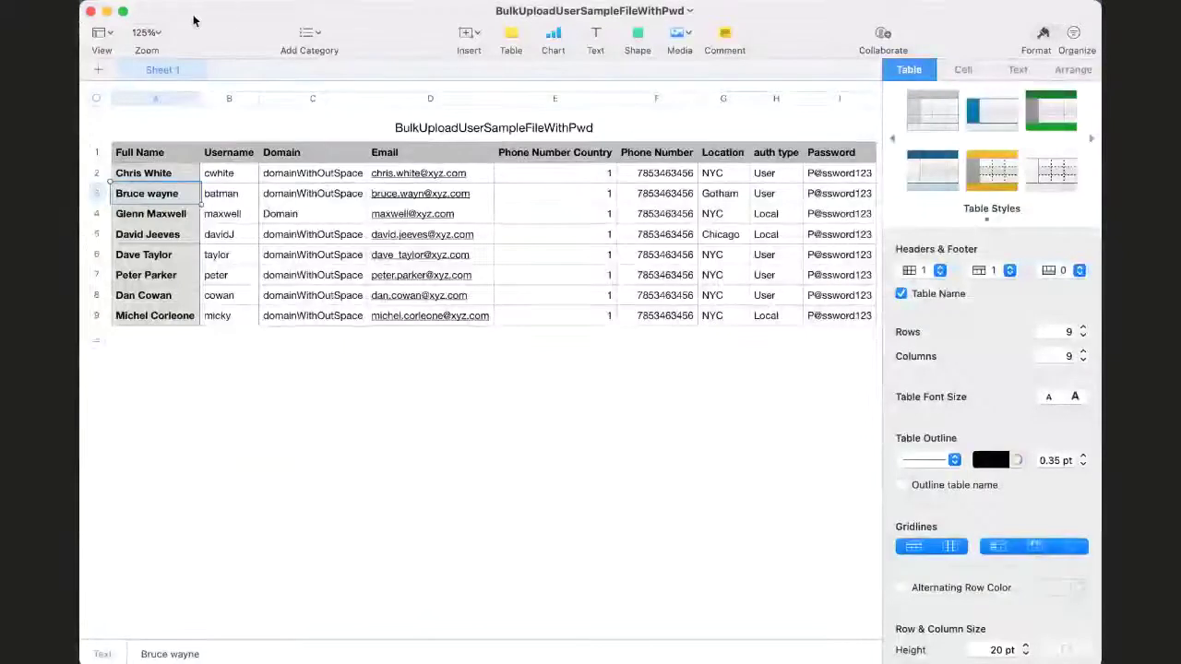
Clear the sample full names from cells A2 through A9
{"action": "left_click", "coordinate": [154, 174]}
{"action": "key", "text": "BackSpace"}
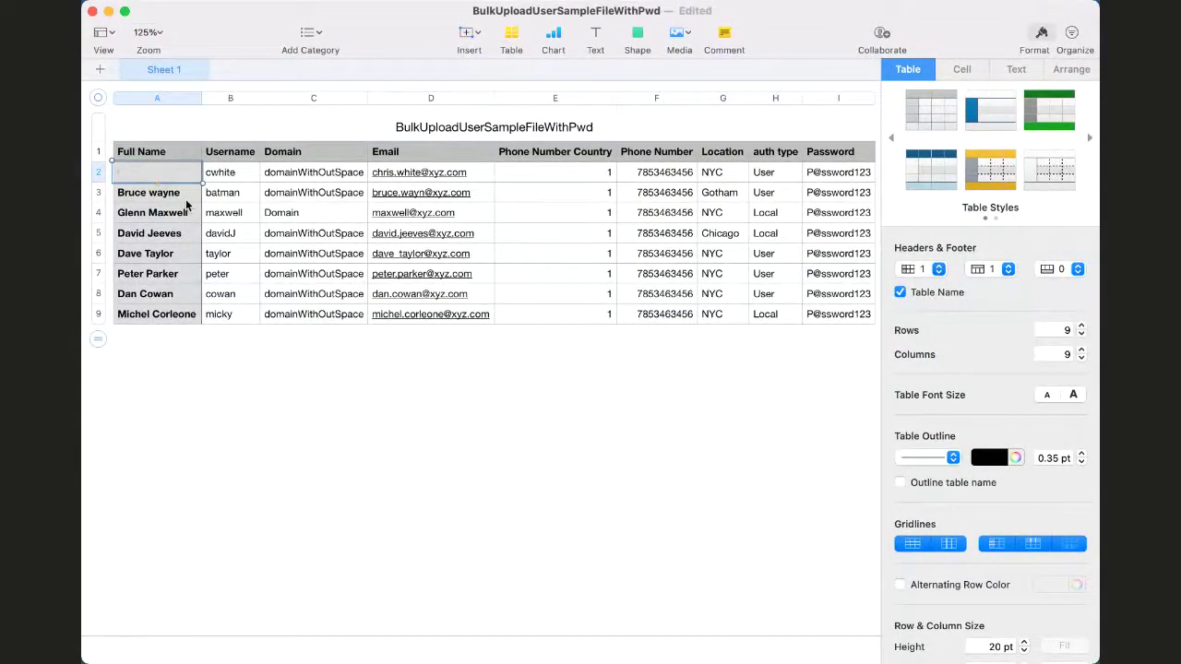
{"action": "left_click_drag", "start_coordinate": [148, 180], "coordinate": [156, 313]}
{"action": "key", "text": "BackSpace"}
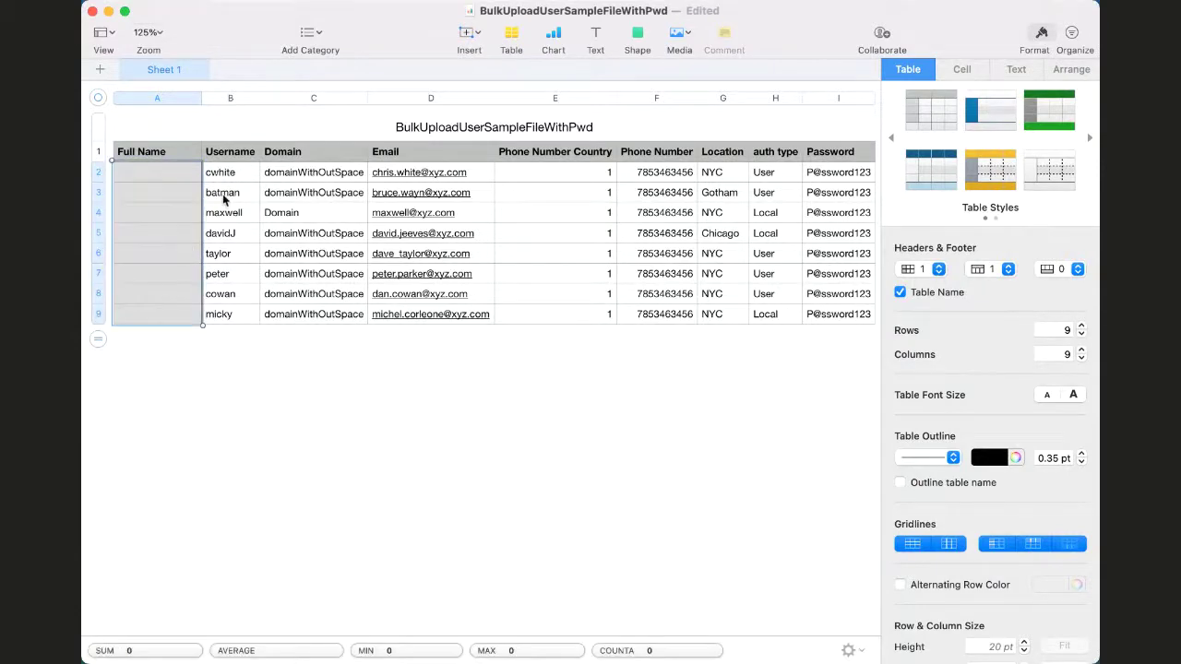
Blank out the sample usernames in cells B2 through B9
{"action": "left_click", "coordinate": [220, 180]}
{"action": "left_click_drag", "start_coordinate": [231, 182], "coordinate": [231, 318]}
{"action": "double_click", "coordinate": [230, 171]}
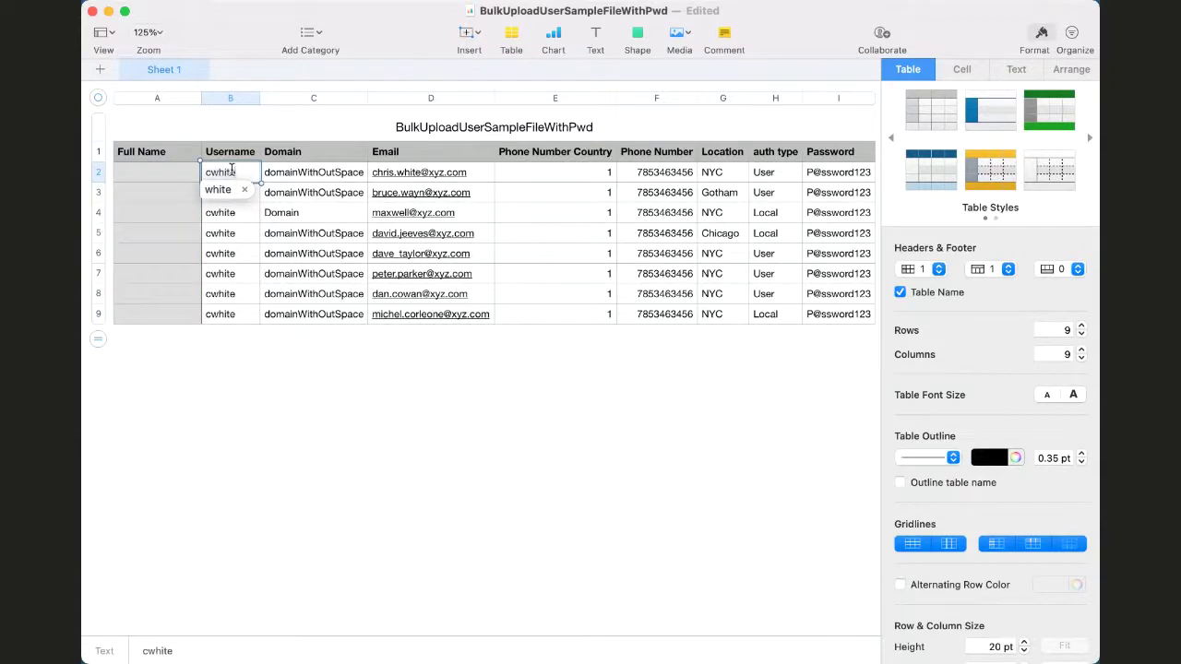
{"action": "key", "text": "BackSpace"}
{"action": "key", "text": "BackSpace"}
{"action": "key", "text": "BackSpace"}
{"action": "key", "text": "BackSpace"}
{"action": "key", "text": "BackSpace"}
{"action": "key", "text": "BackSpace"}
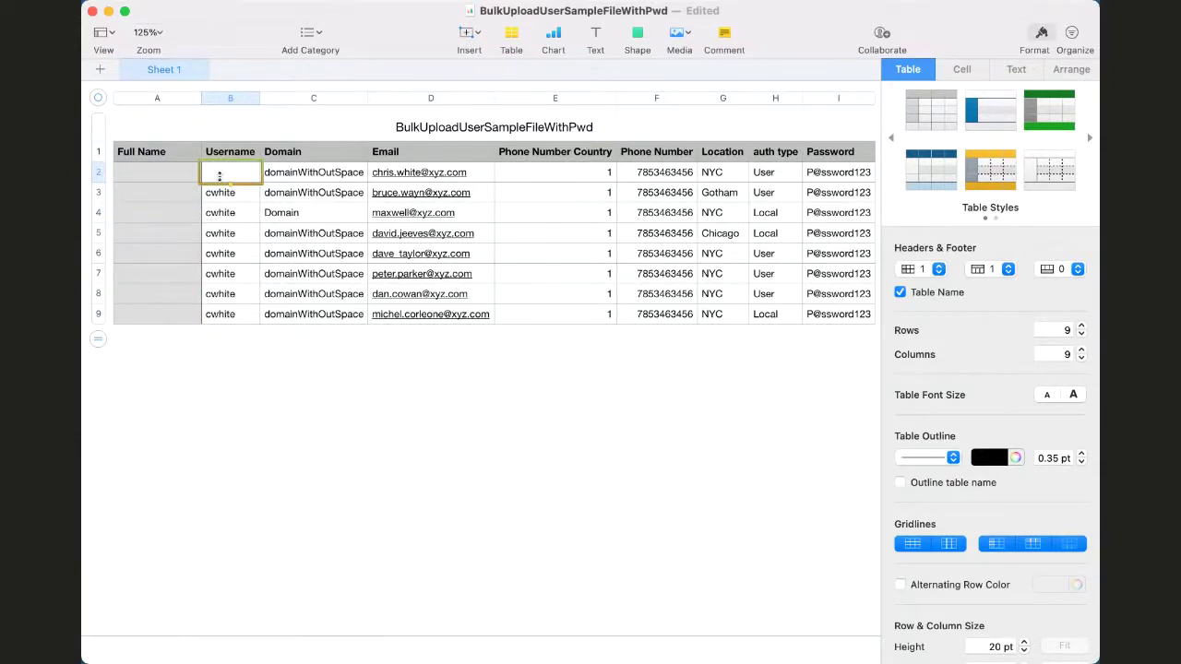
{"action": "left_click_drag", "start_coordinate": [230, 182], "coordinate": [230, 223]}
{"action": "left_click_drag", "start_coordinate": [218, 295], "coordinate": [227, 332]}
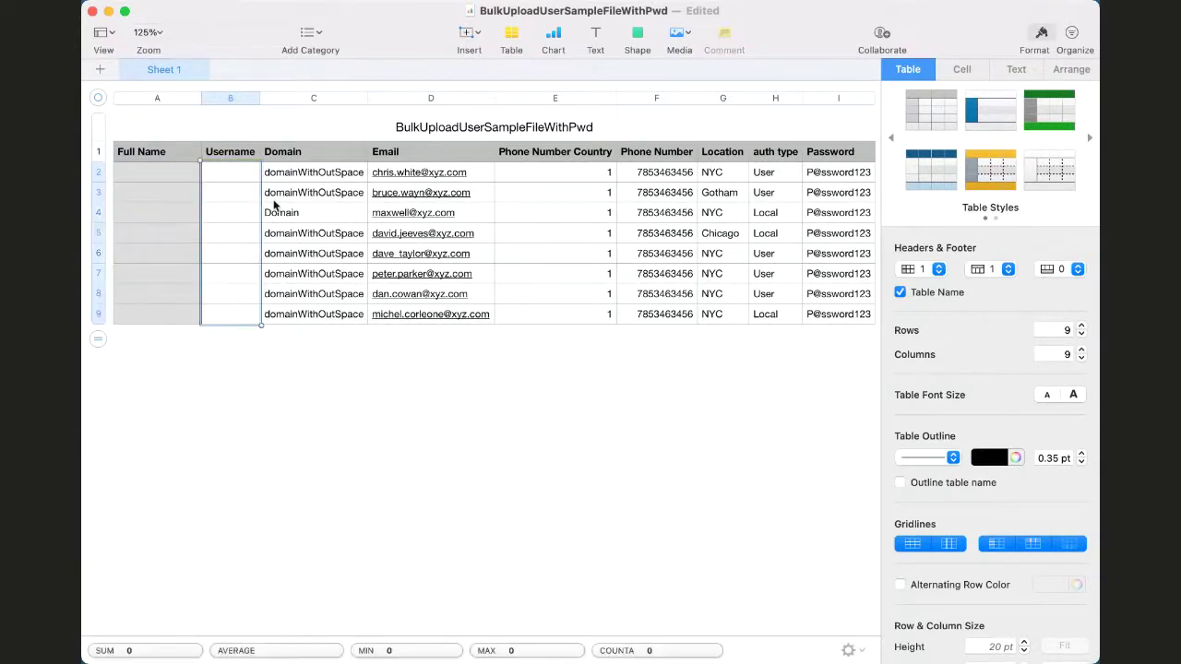
{"action": "left_click", "coordinate": [145, 173]}
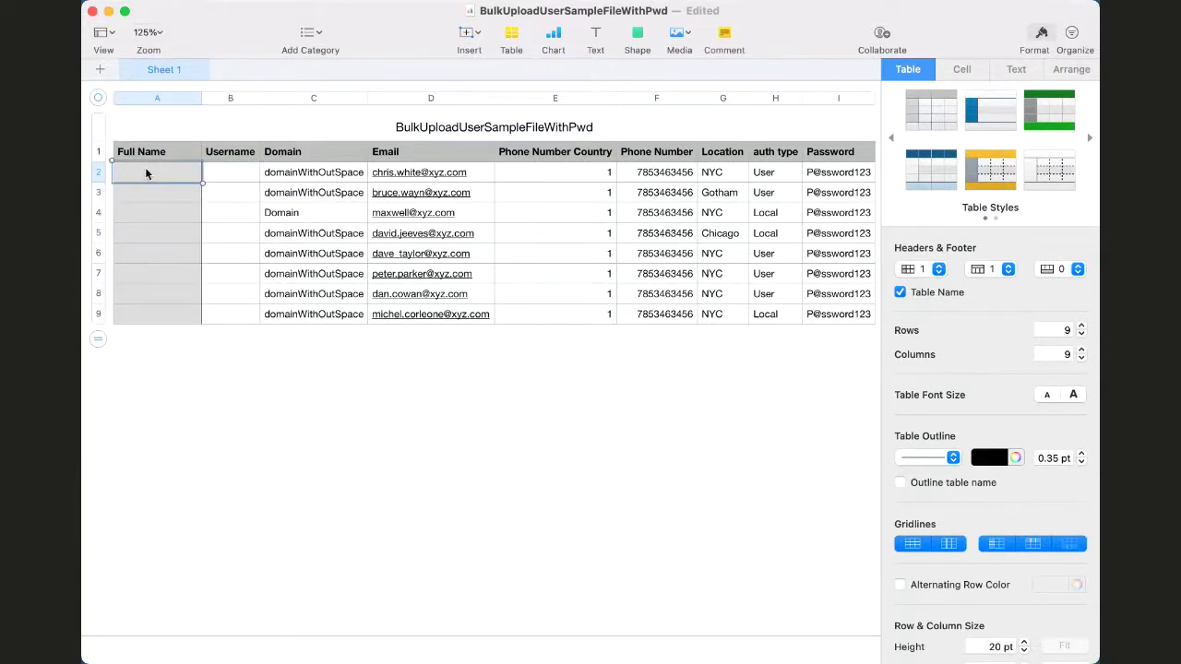
Enter full name 'SIG MDM User 01' and username 'sigmdm01' in row 2
{"action": "type", "text": "Sig"}
{"action": "key", "text": "BackSpace"}
{"action": "key", "text": "BackSpace"}
{"action": "type", "text": "IG MDM User 01"}
{"action": "key", "text": "Tab"}
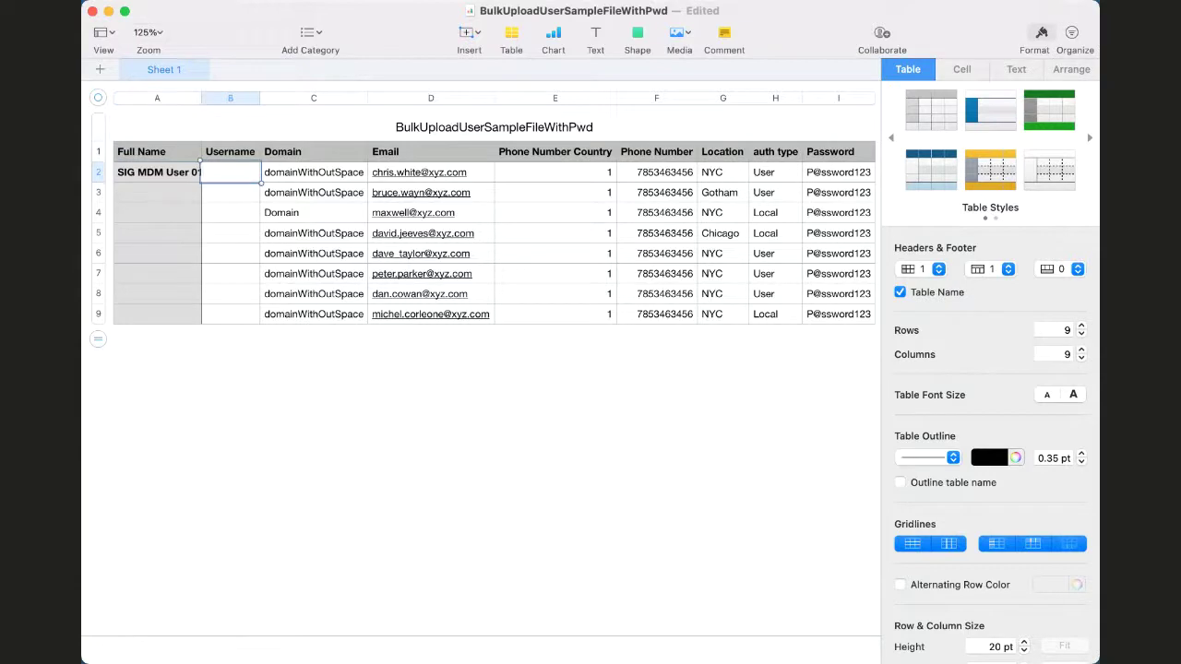
{"action": "double_click", "coordinate": [193, 89]}
{"action": "type", "text": "sigmdm01"}
{"action": "key", "text": "Tab"}
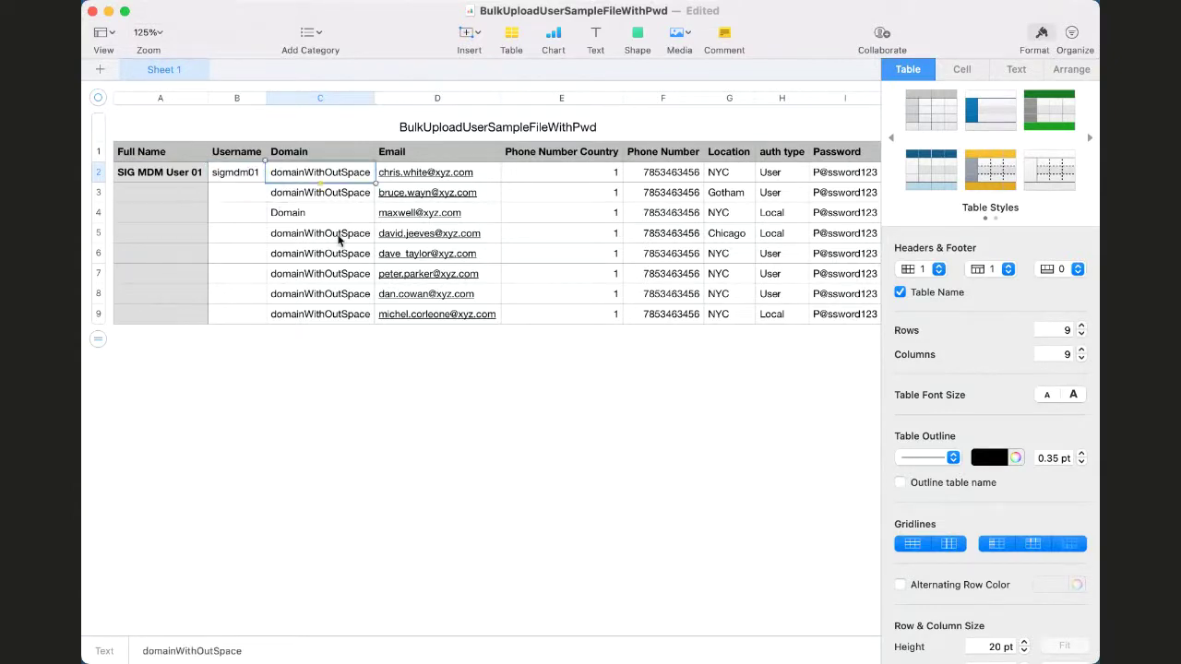
Fill the Domain column with 'talksig' from row 2 down to row 9
{"action": "type", "text": "talksig"}
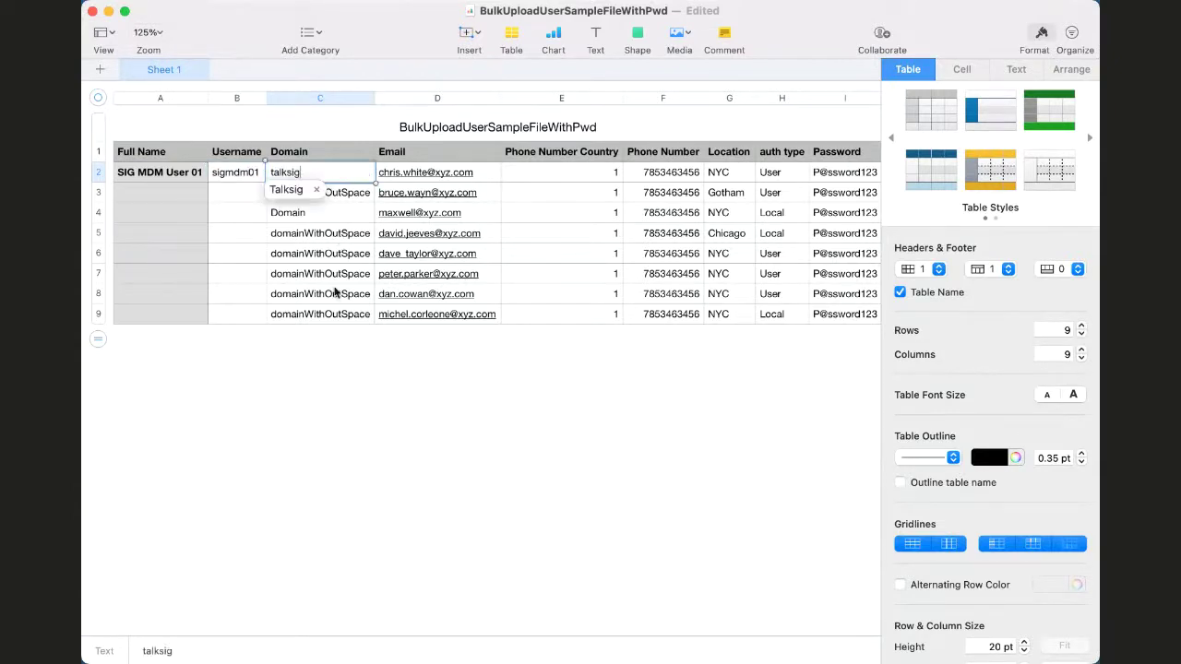
{"action": "left_click", "coordinate": [316, 189]}
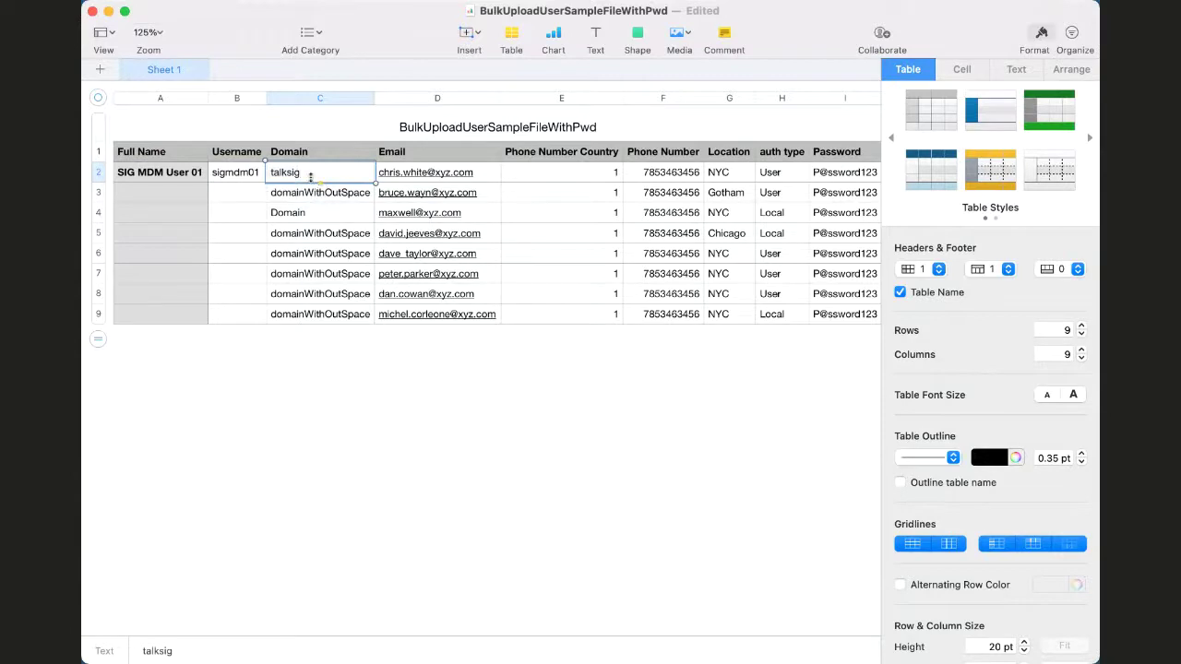
{"action": "left_click_drag", "start_coordinate": [311, 177], "coordinate": [317, 315]}
{"action": "left_click", "coordinate": [330, 390]}
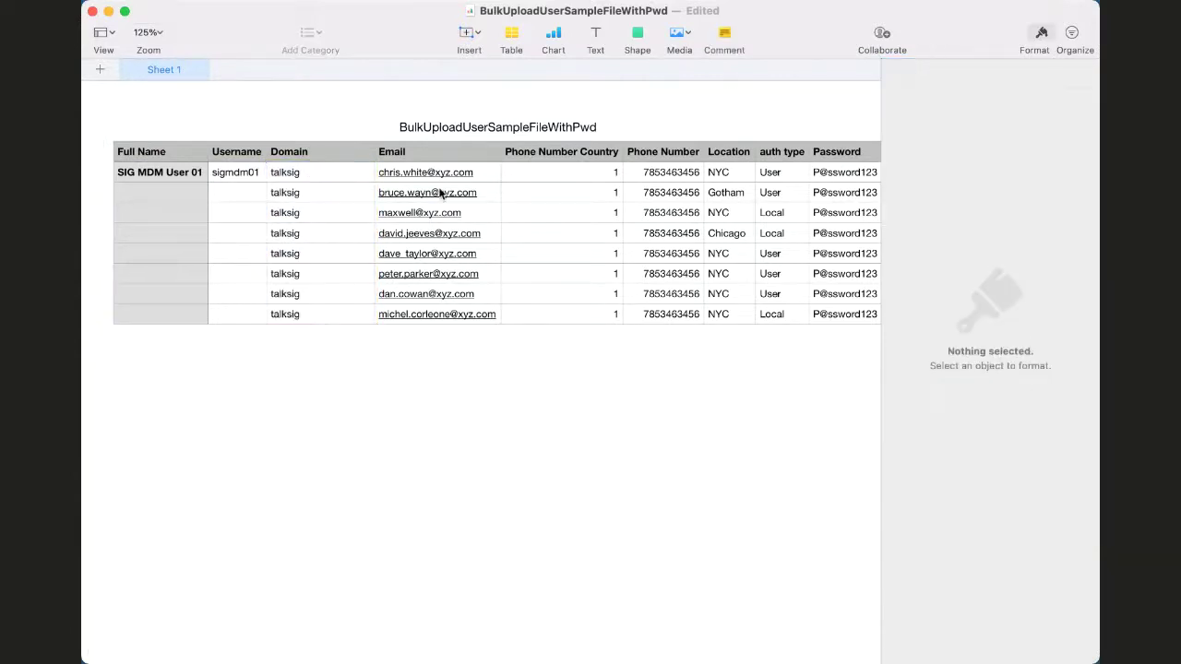
{"action": "left_click", "coordinate": [478, 173]}
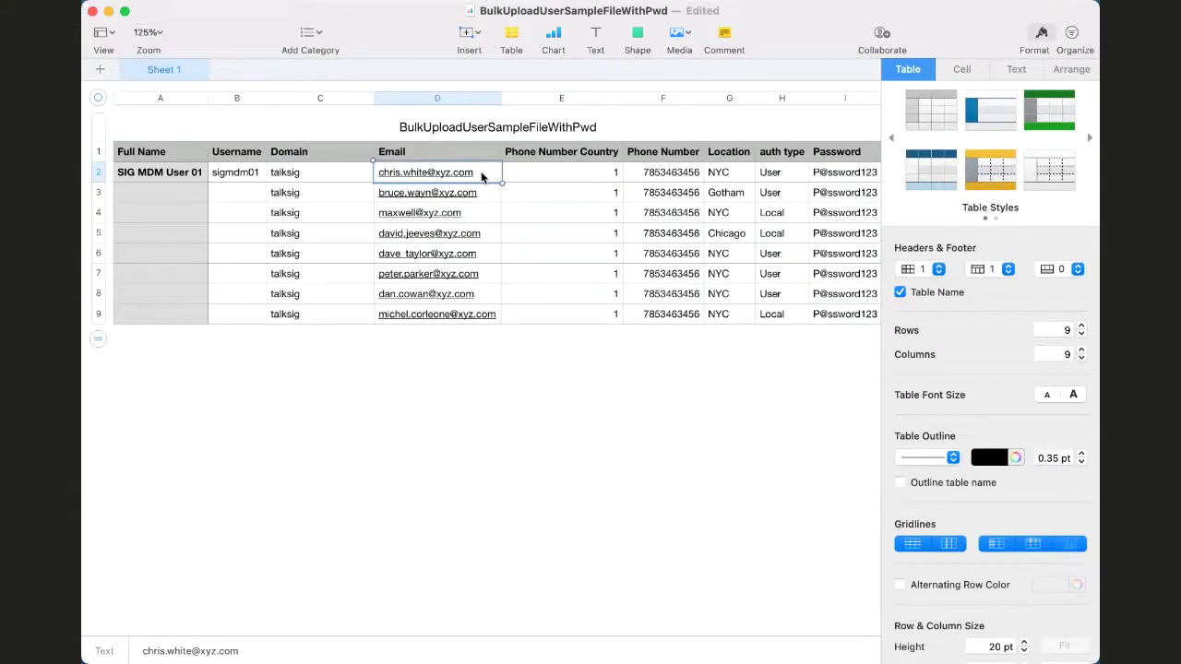
{"action": "key", "text": "BackSpace"}
{"action": "key", "text": "Tab"}
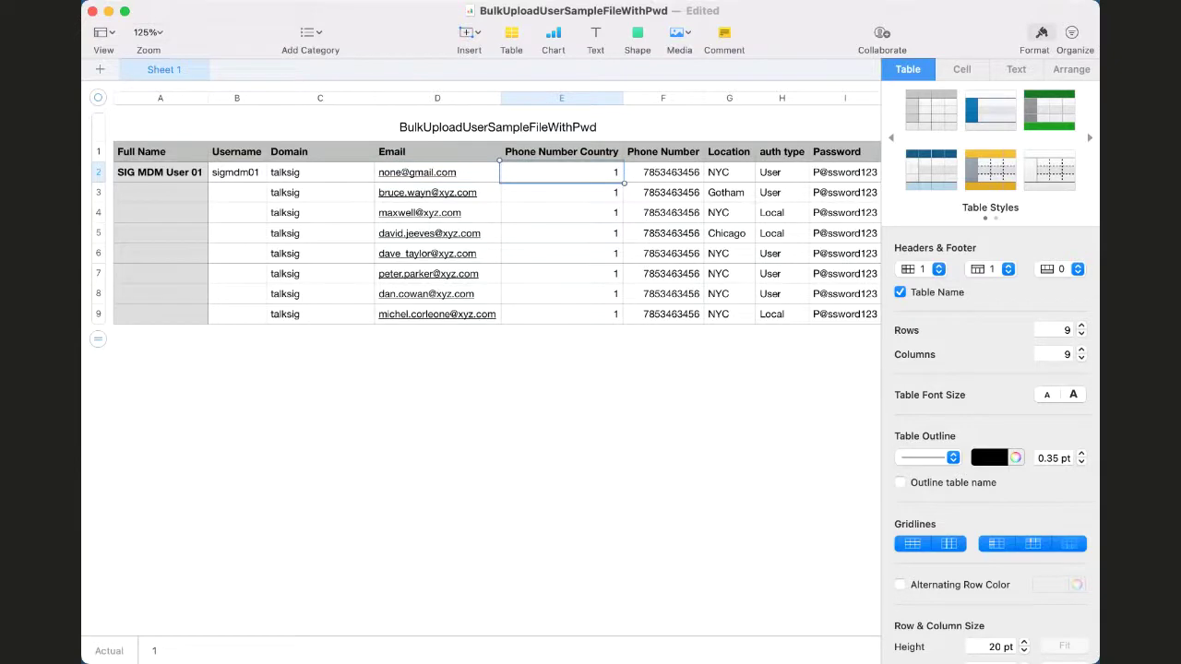
{"action": "key", "text": "BackSpace"}
{"action": "key", "text": "Tab"}
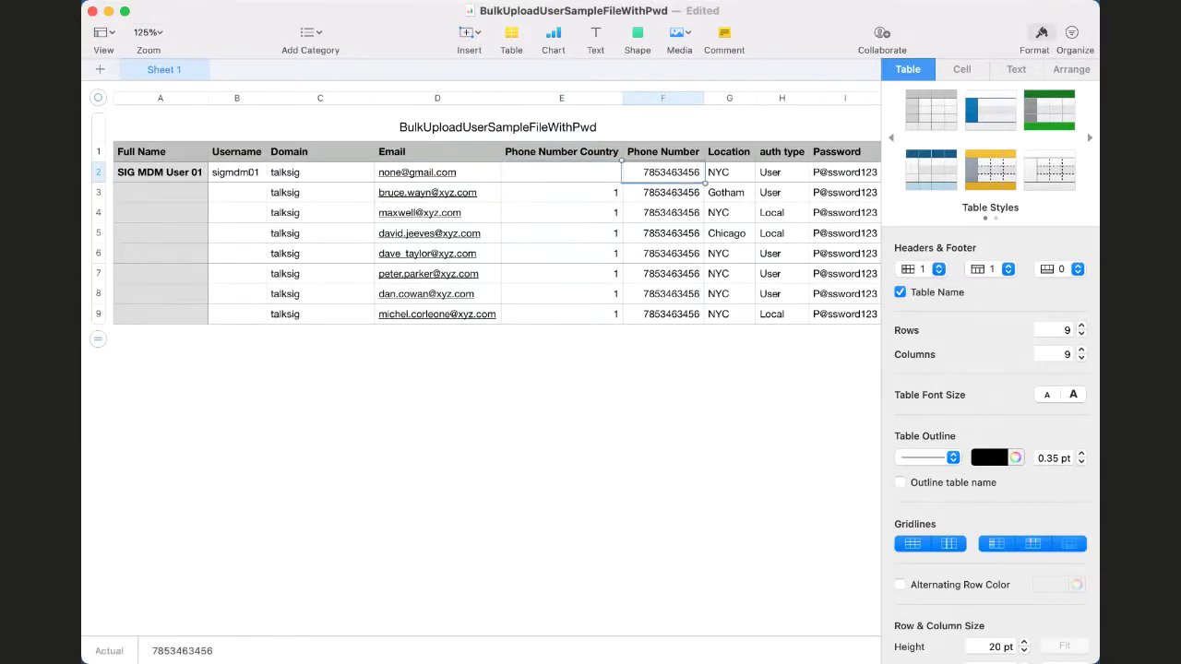
{"action": "key", "text": "BackSpace"}
{"action": "key", "text": "Tab"}
{"action": "key", "text": "BackSpace"}
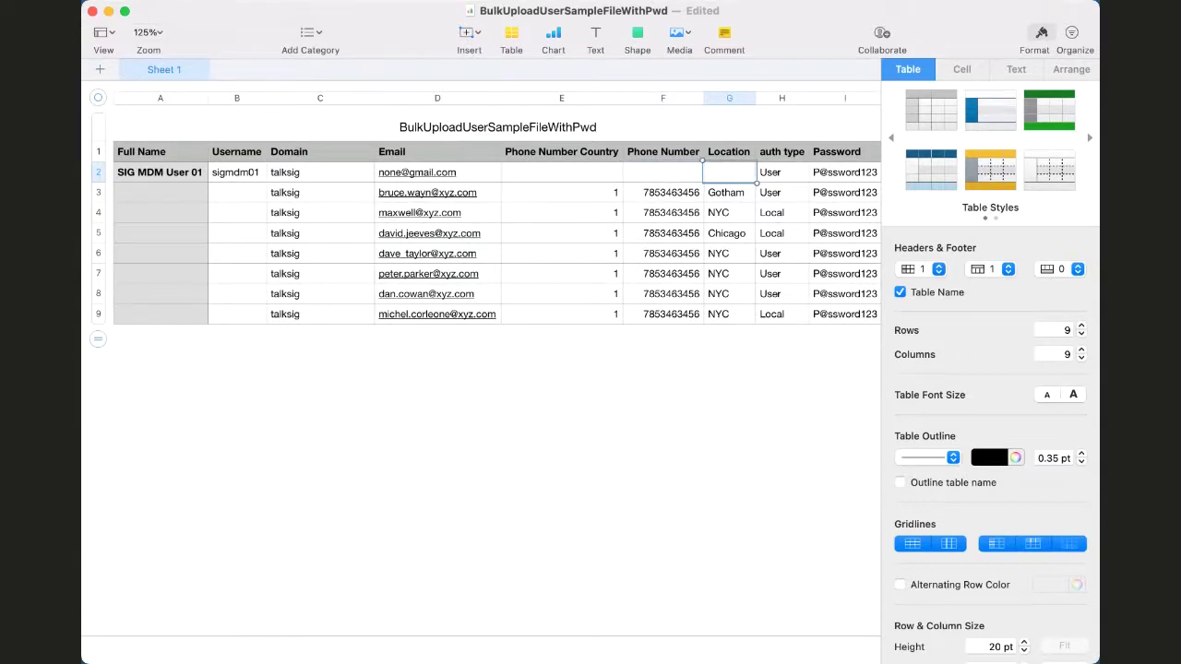
{"action": "key", "text": "Tab"}
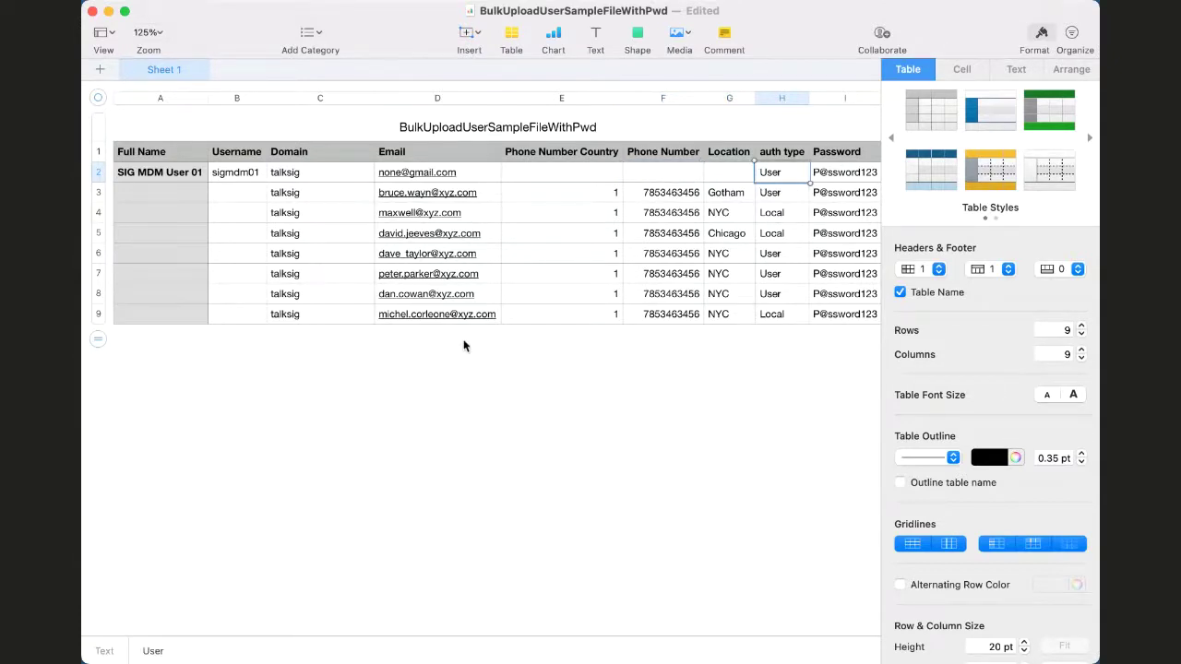
Set the auth type to Local and fill it down to row 9
{"action": "scroll", "coordinate": [463, 343], "scroll_direction": "right", "scroll_amount": 2}
{"action": "scroll", "coordinate": [433, 345], "scroll_direction": "right", "scroll_amount": 2}
{"action": "type", "text": "Local"}
{"action": "key", "text": "Escape"}
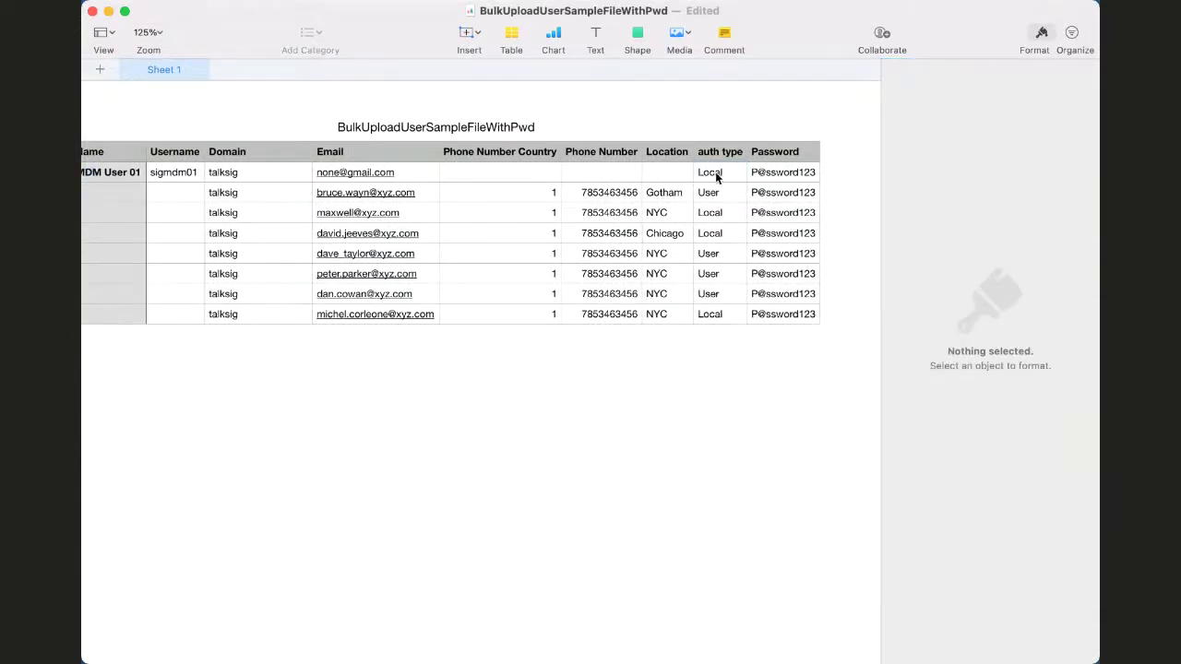
{"action": "left_click", "coordinate": [715, 171]}
{"action": "left_click_drag", "start_coordinate": [710, 189], "coordinate": [706, 327]}
Clear the Location, Phone Number and Phone Number Country values in rows 2–9
{"action": "left_click", "coordinate": [651, 174]}
{"action": "left_click_drag", "start_coordinate": [651, 174], "coordinate": [655, 314]}
{"action": "key", "text": "Delete"}
{"action": "left_click", "coordinate": [590, 175]}
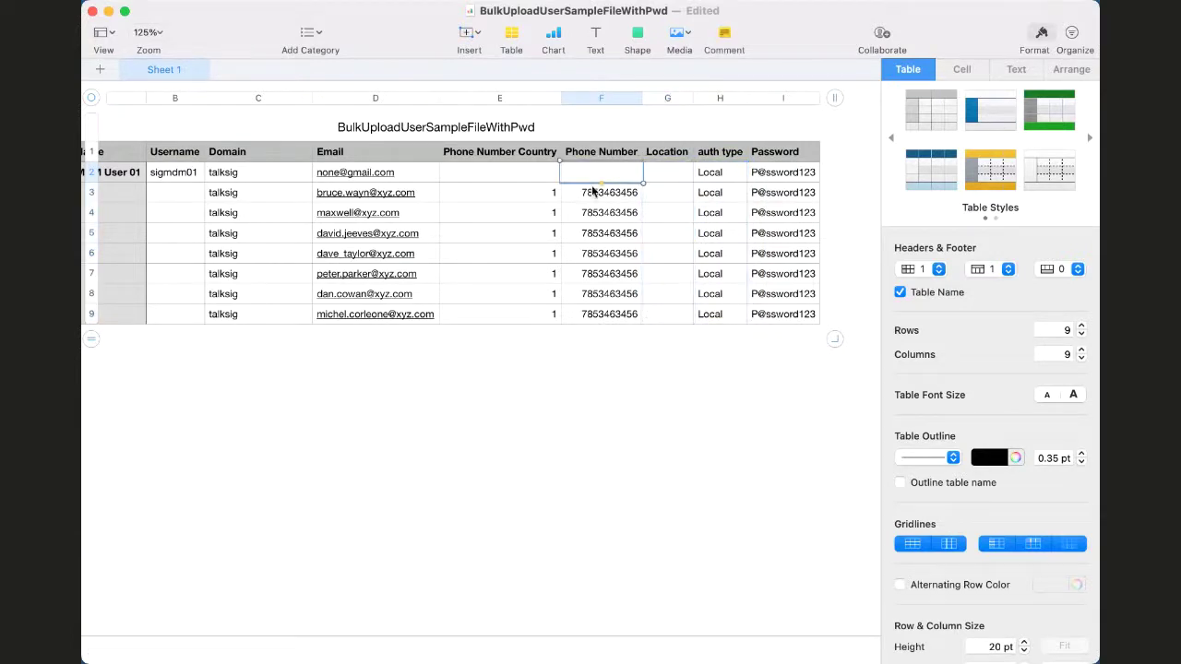
{"action": "left_click_drag", "start_coordinate": [590, 175], "coordinate": [604, 313]}
{"action": "key", "text": "Delete"}
{"action": "left_click", "coordinate": [487, 173]}
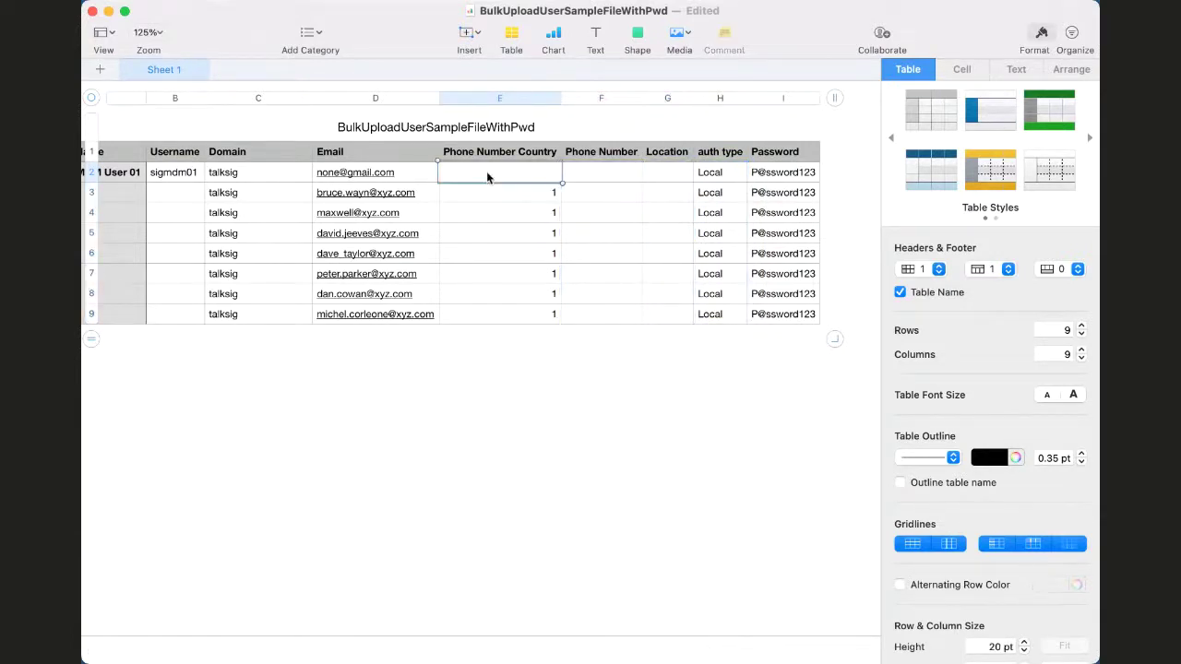
{"action": "left_click_drag", "start_coordinate": [490, 176], "coordinate": [492, 314]}
{"action": "key", "text": "Delete"}
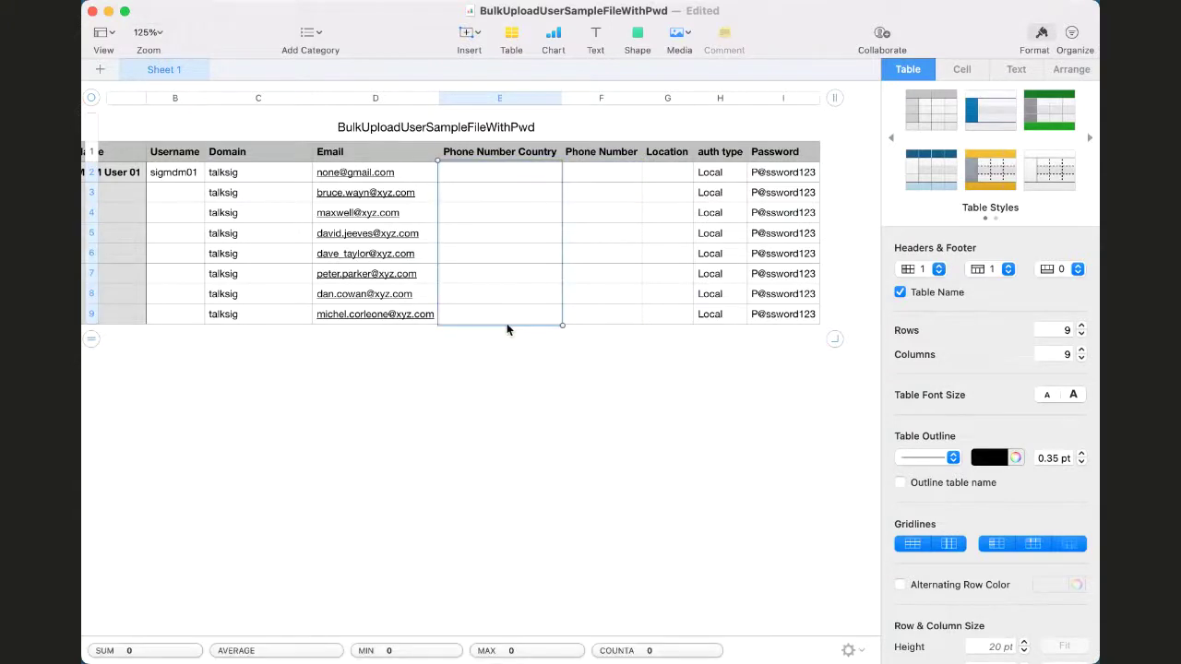
{"action": "left_click", "coordinate": [413, 170]}
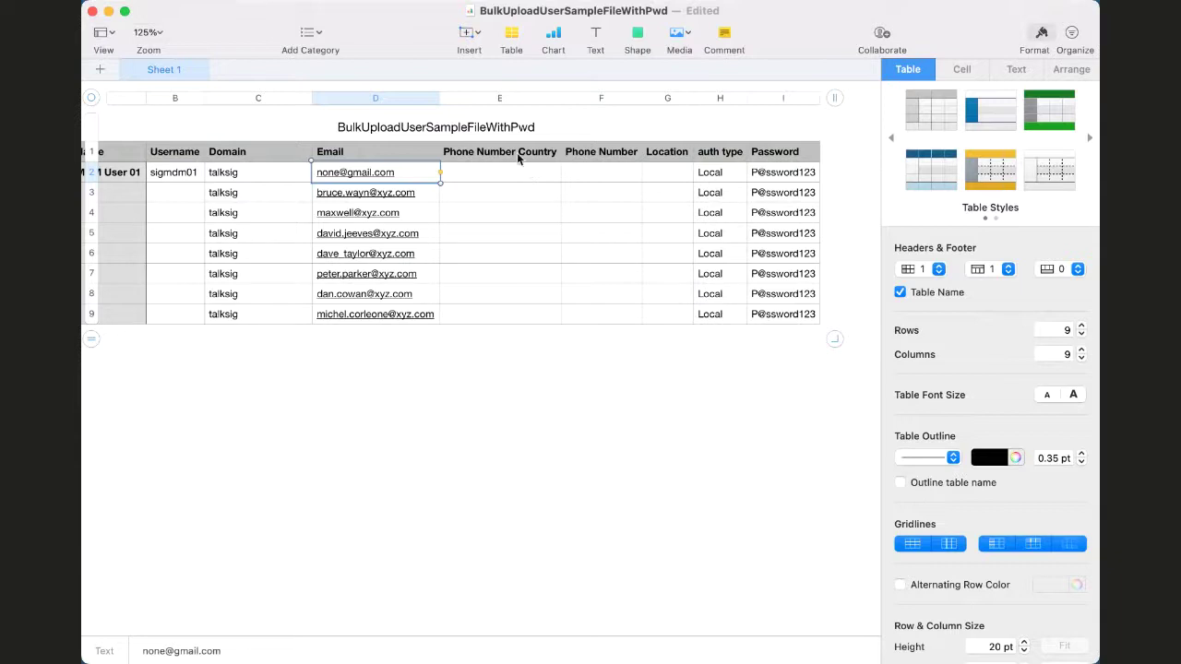
{"action": "left_click", "coordinate": [458, 128]}
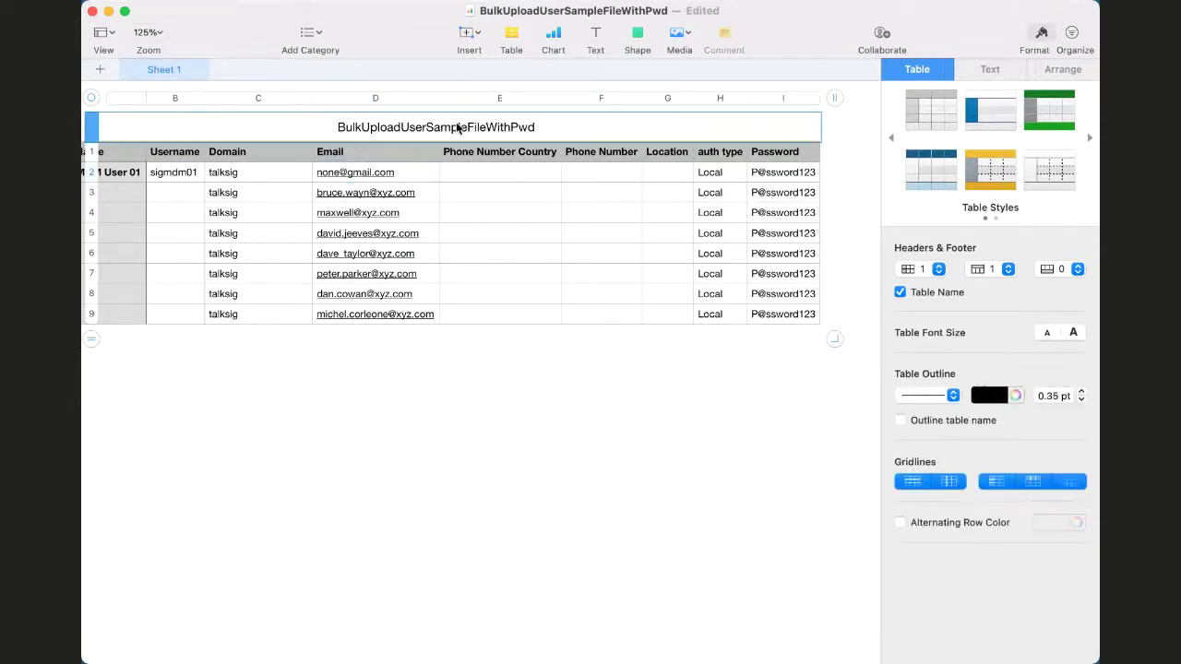
Rename the table to 'Sample User List'
{"action": "double_click", "coordinate": [462, 121]}
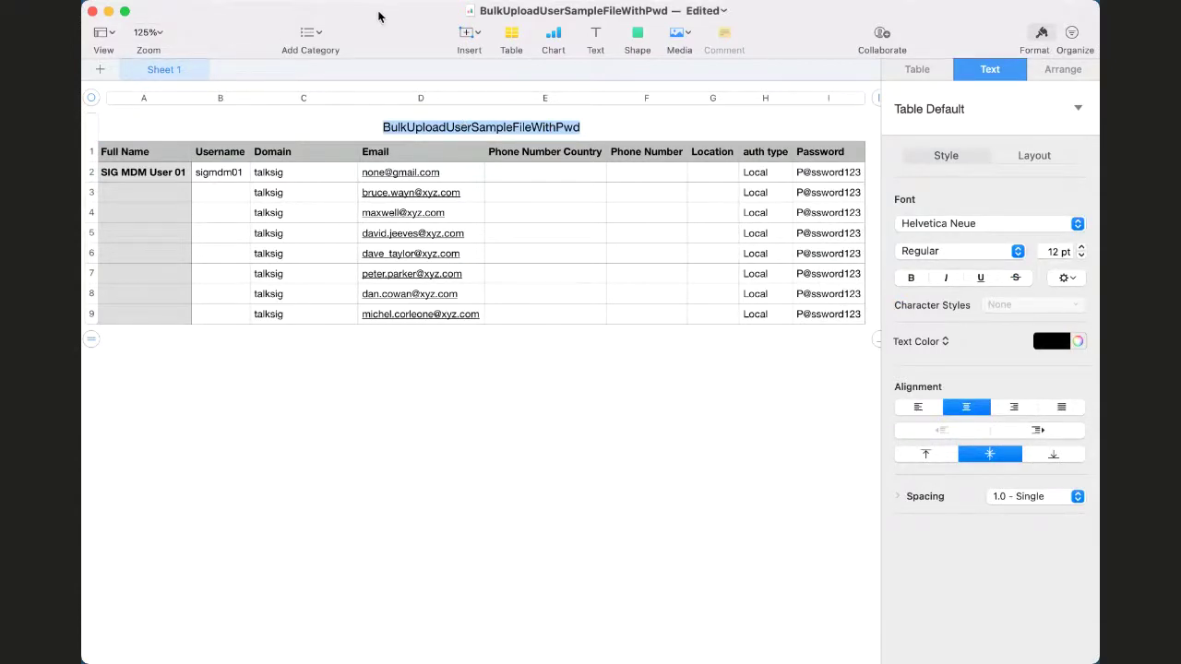
{"action": "key", "text": "BackSpace"}
{"action": "type", "text": "Sam"}
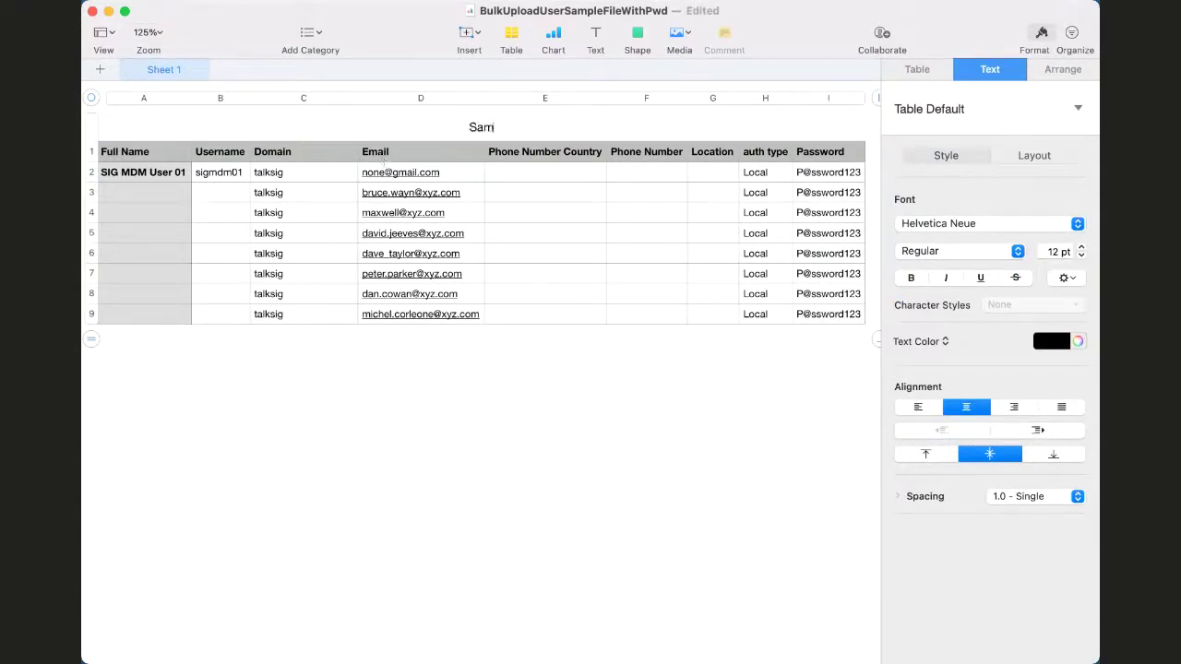
{"action": "type", "text": "ple User List"}
{"action": "left_click", "coordinate": [290, 193]}
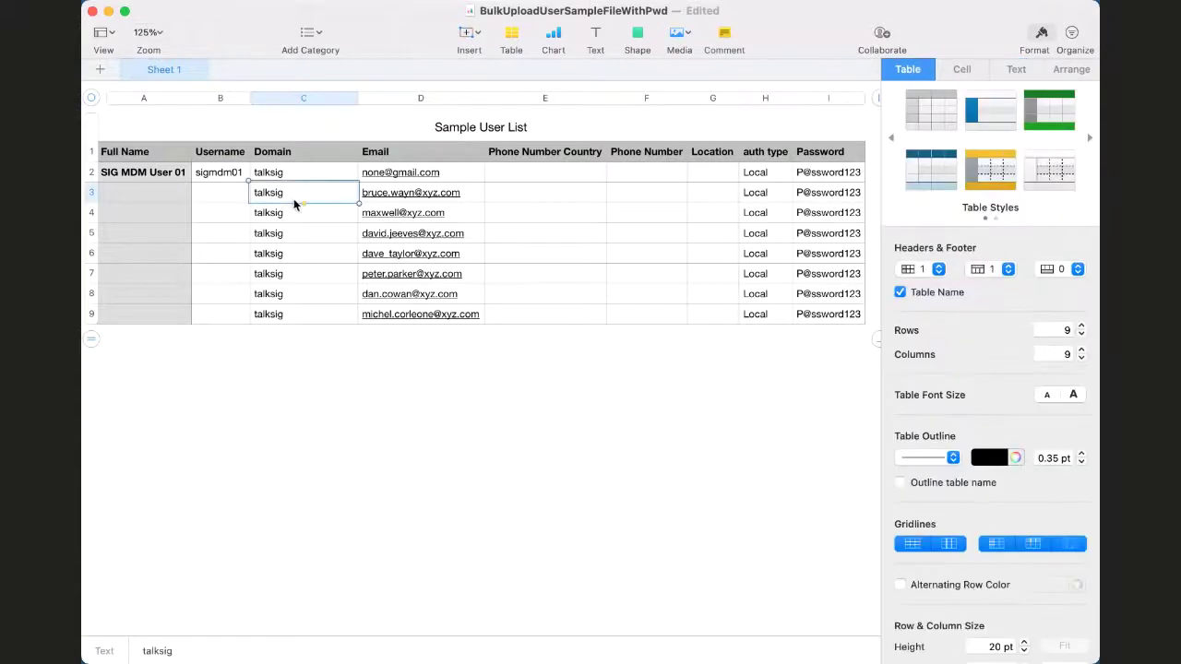
Clear the Domain and Email entries in rows 3 through 9
{"action": "left_click_drag", "start_coordinate": [295, 195], "coordinate": [305, 317]}
{"action": "key", "text": "super+z"}
{"action": "key", "text": "super+z"}
{"action": "key", "text": "super+z"}
{"action": "key", "text": "super+shift+z"}
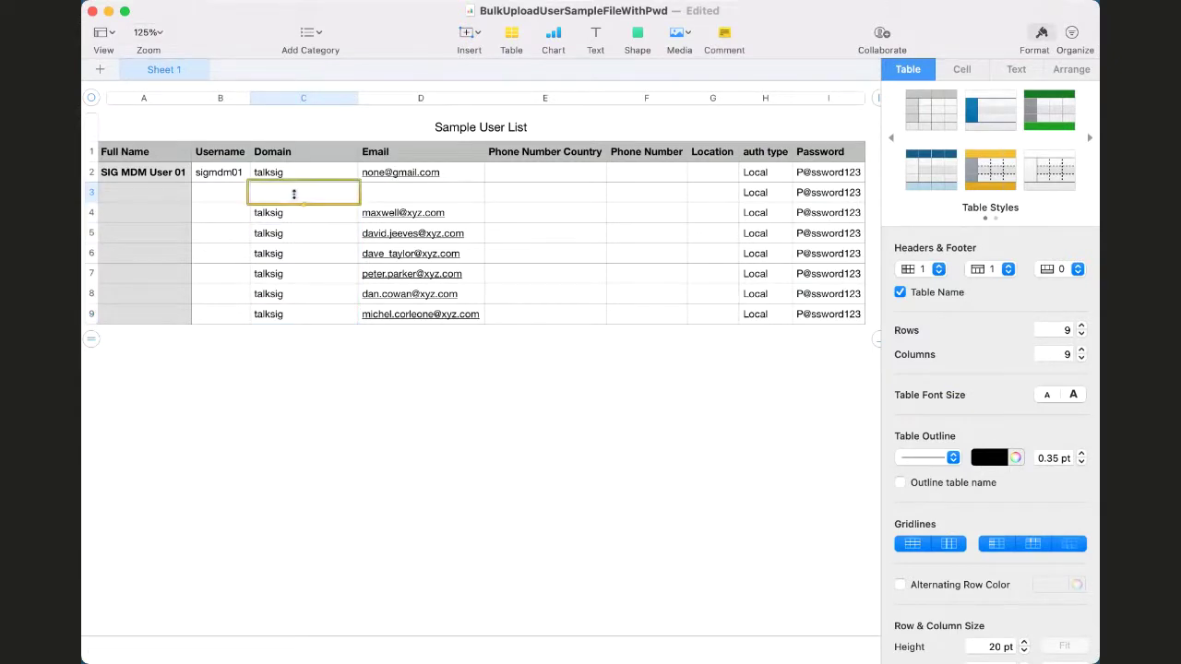
{"action": "left_click_drag", "start_coordinate": [294, 197], "coordinate": [305, 317]}
{"action": "key", "text": "BackSpace"}
{"action": "left_click", "coordinate": [408, 199]}
{"action": "key", "text": "super+z"}
{"action": "key", "text": "super+shift+z"}
{"action": "left_click_drag", "start_coordinate": [417, 201], "coordinate": [421, 318]}
Clear the auth type and password entries in rows 3 through 9
{"action": "left_click", "coordinate": [756, 190]}
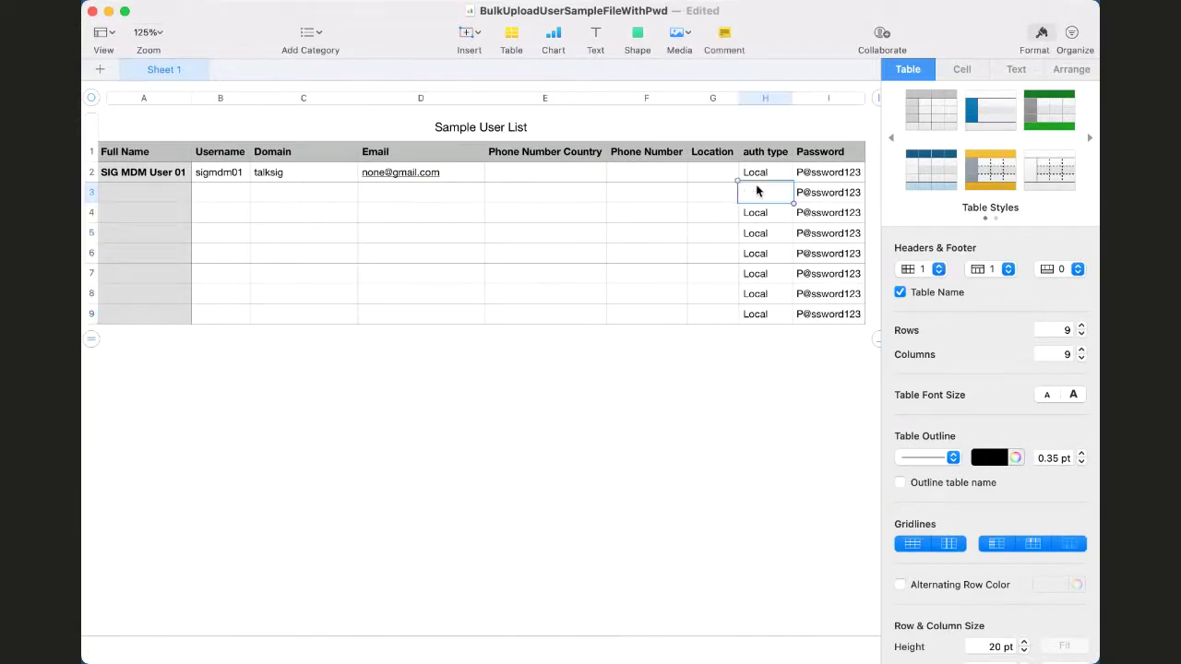
{"action": "key", "text": "Right"}
{"action": "key", "text": "BackSpace"}
{"action": "key", "text": "Left"}
{"action": "key", "text": "BackSpace"}
{"action": "left_click_drag", "start_coordinate": [754, 192], "coordinate": [764, 308]}
{"action": "key", "text": "BackSpace"}
{"action": "left_click", "coordinate": [830, 194]}
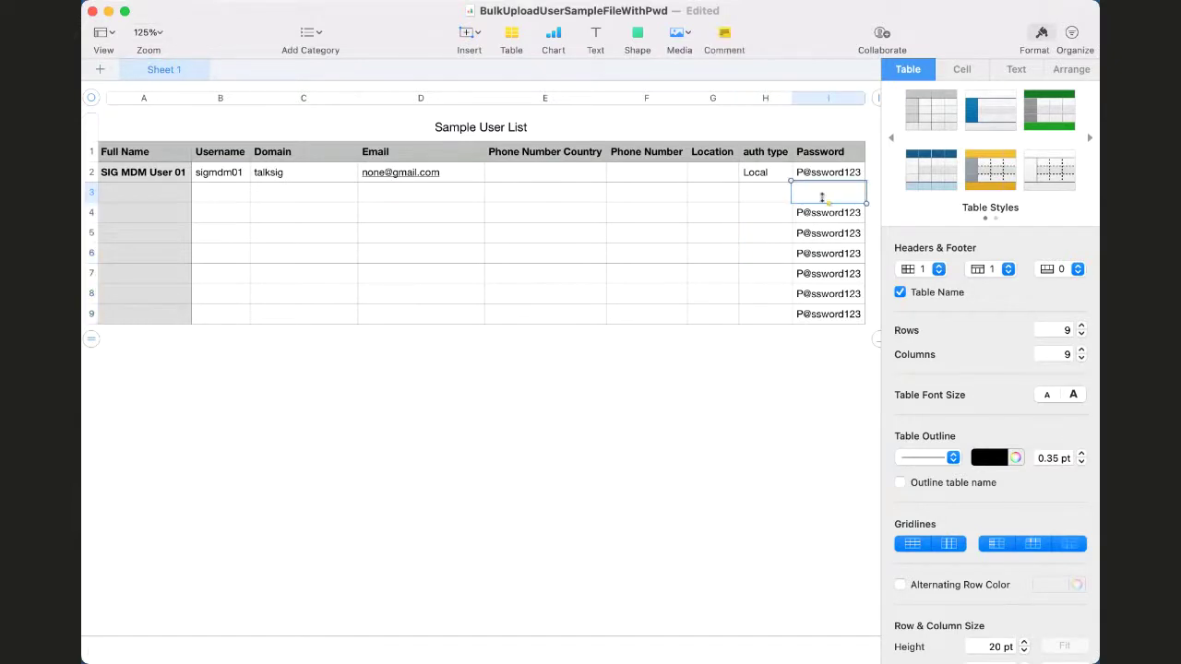
{"action": "left_click_drag", "start_coordinate": [823, 194], "coordinate": [826, 319]}
{"action": "key", "text": "BackSpace"}
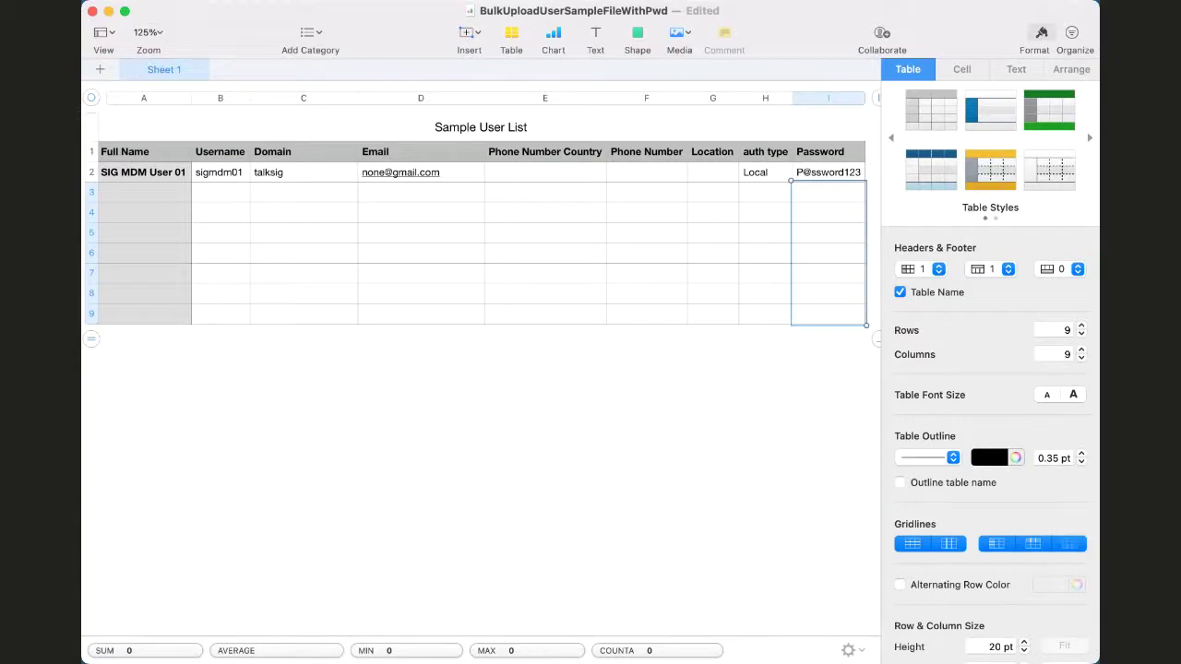
{"action": "left_click", "coordinate": [137, 0]}
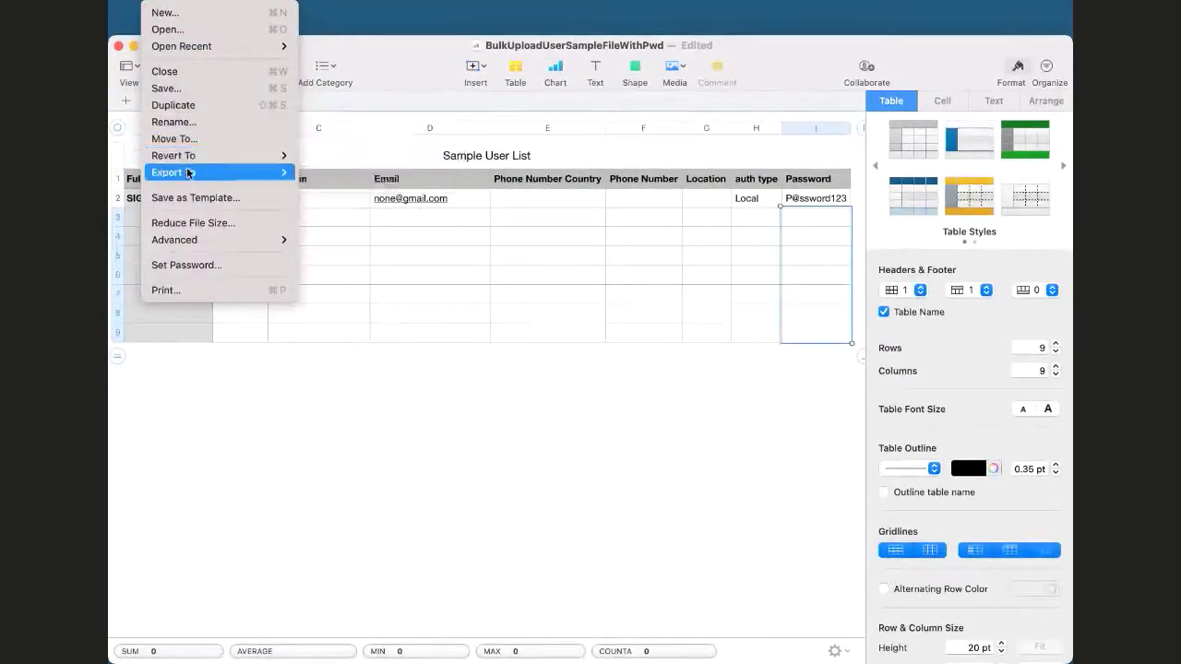
{"action": "mouse_move", "coordinate": [187, 172]}
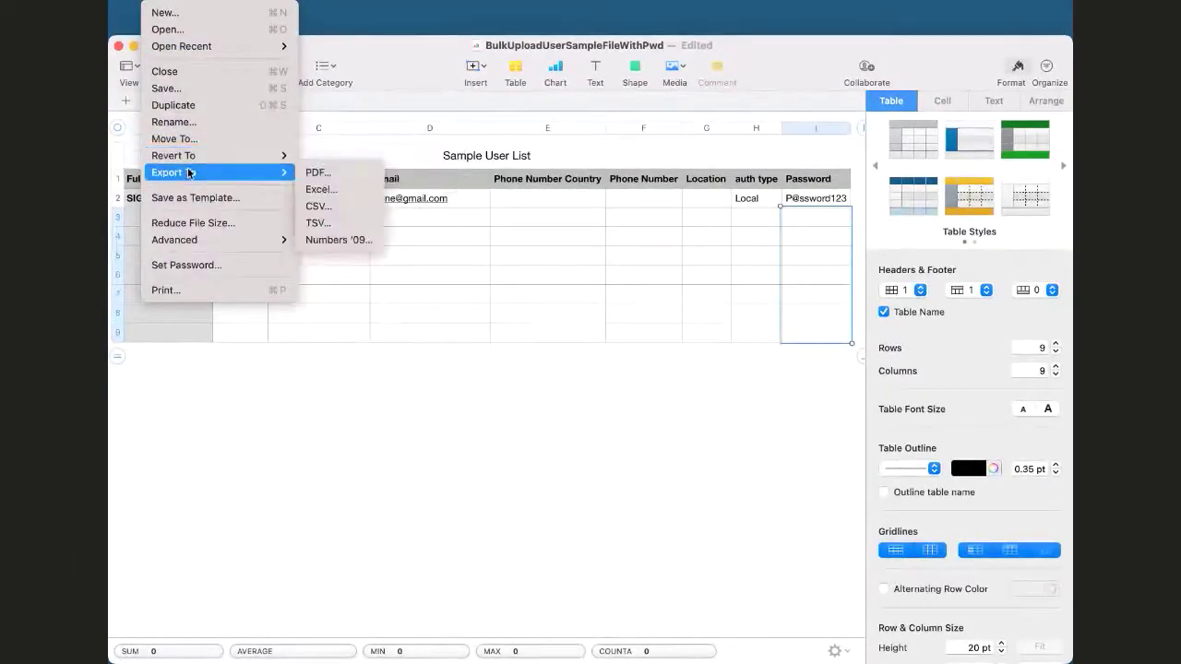
Export the table as a CSV user-list file saved to the Desktop
{"action": "left_click", "coordinate": [328, 205]}
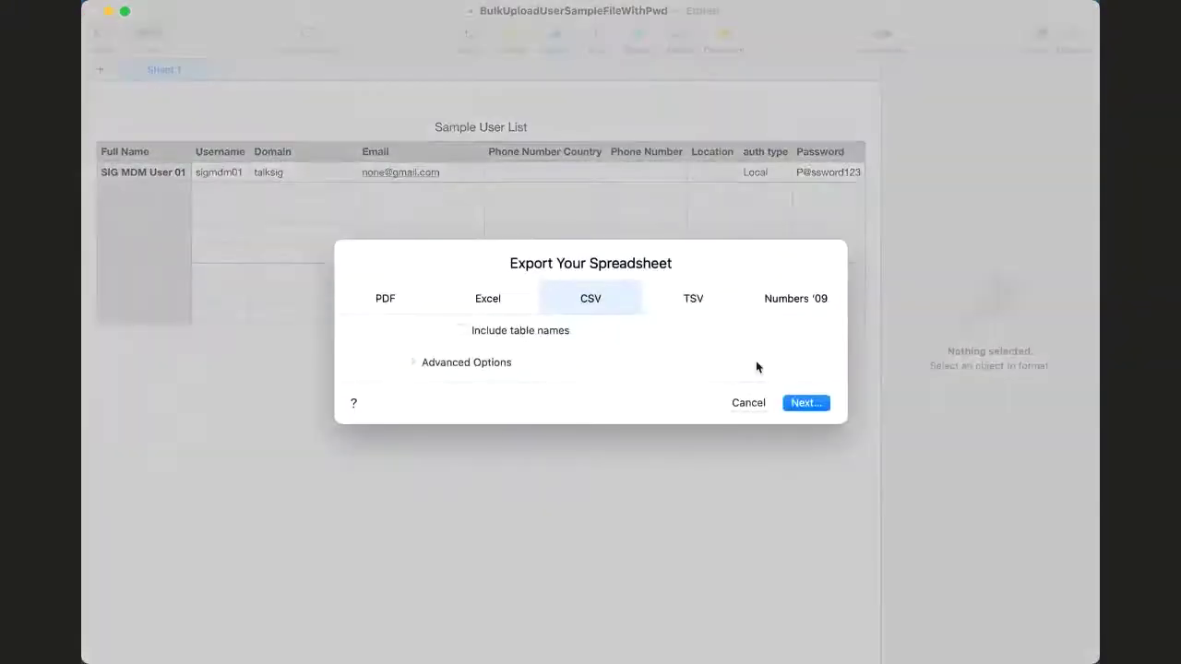
{"action": "left_click", "coordinate": [799, 396]}
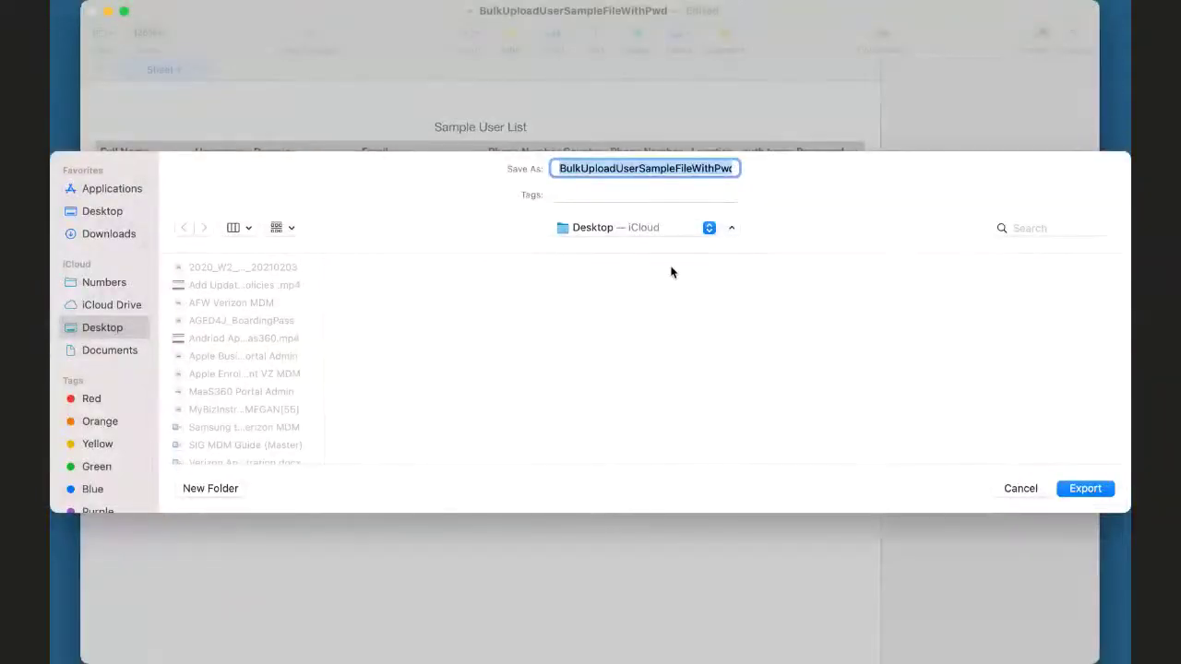
{"action": "type", "text": "ME"}
{"action": "key", "text": "BackSpace"}
{"action": "type", "text": "egan user list"}
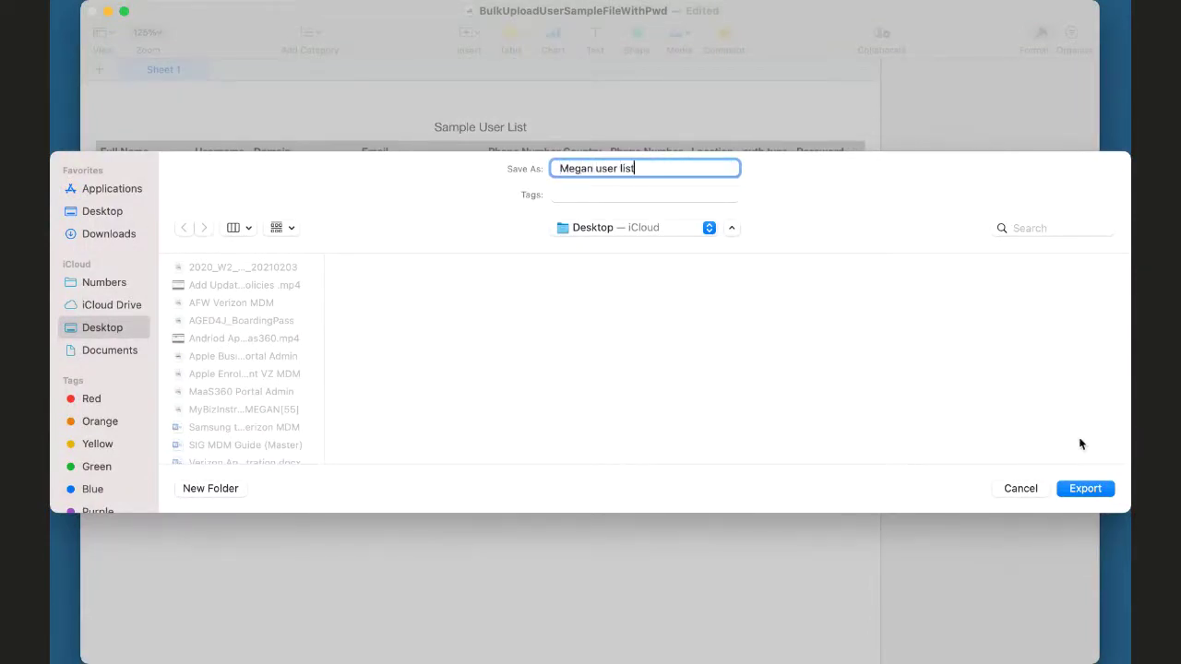
{"action": "left_click", "coordinate": [1085, 488]}
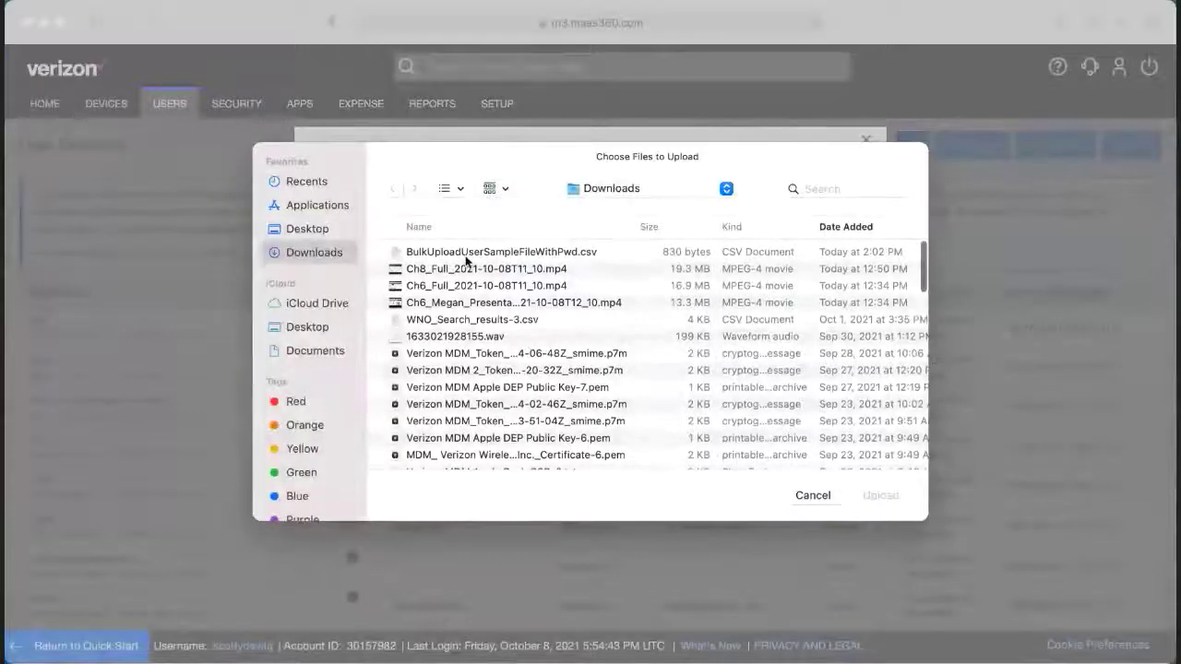
Attach BulkUploadUserSampleFileWithPwd.csv from Downloads and start the upload
{"action": "left_click", "coordinate": [461, 254]}
{"action": "left_click", "coordinate": [860, 489]}
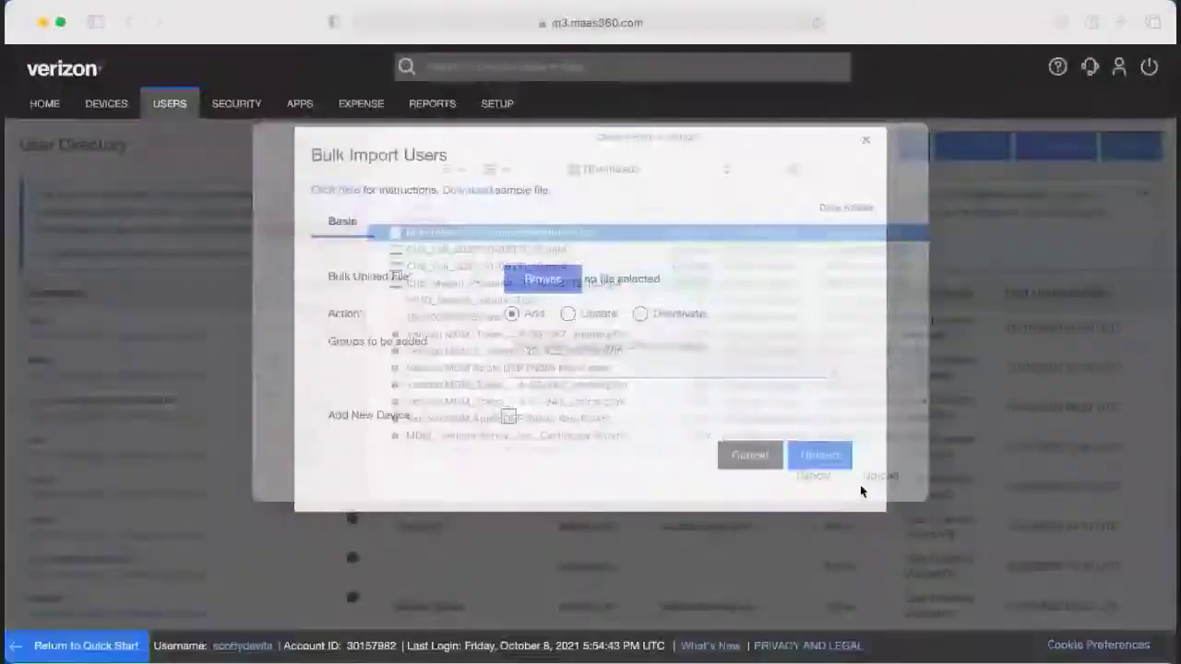
{"action": "left_click", "coordinate": [811, 454]}
Autofill the saved password in the Security Check, confirm, and dismiss the failure
{"action": "left_click", "coordinate": [672, 204]}
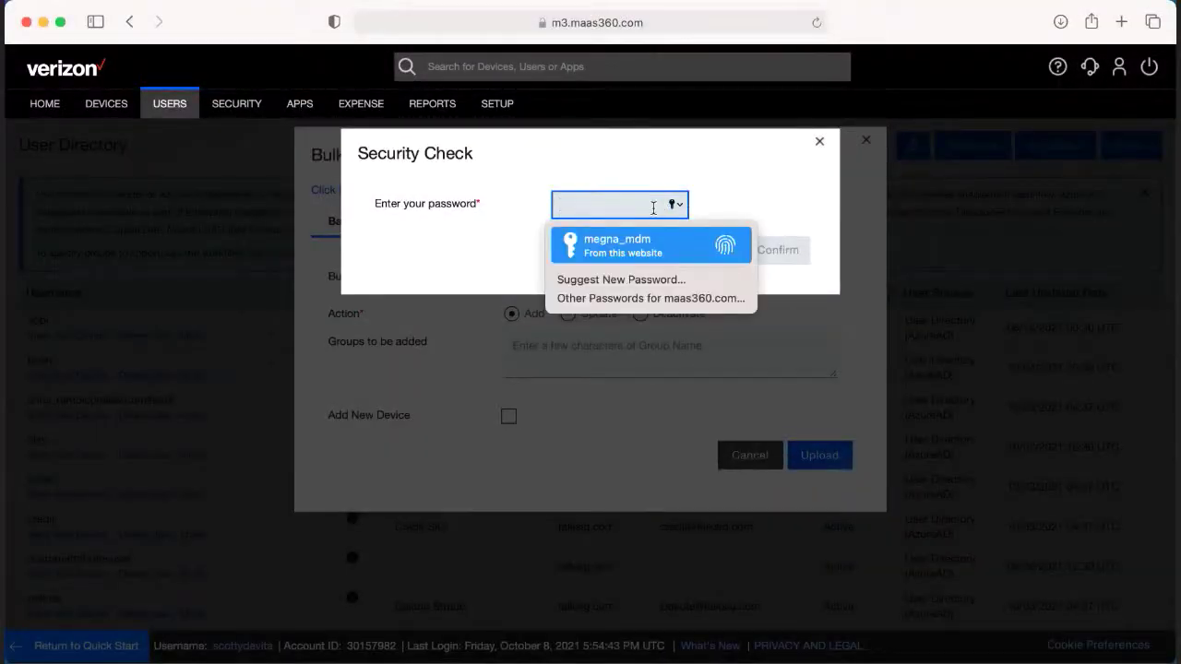
{"action": "left_click", "coordinate": [640, 231]}
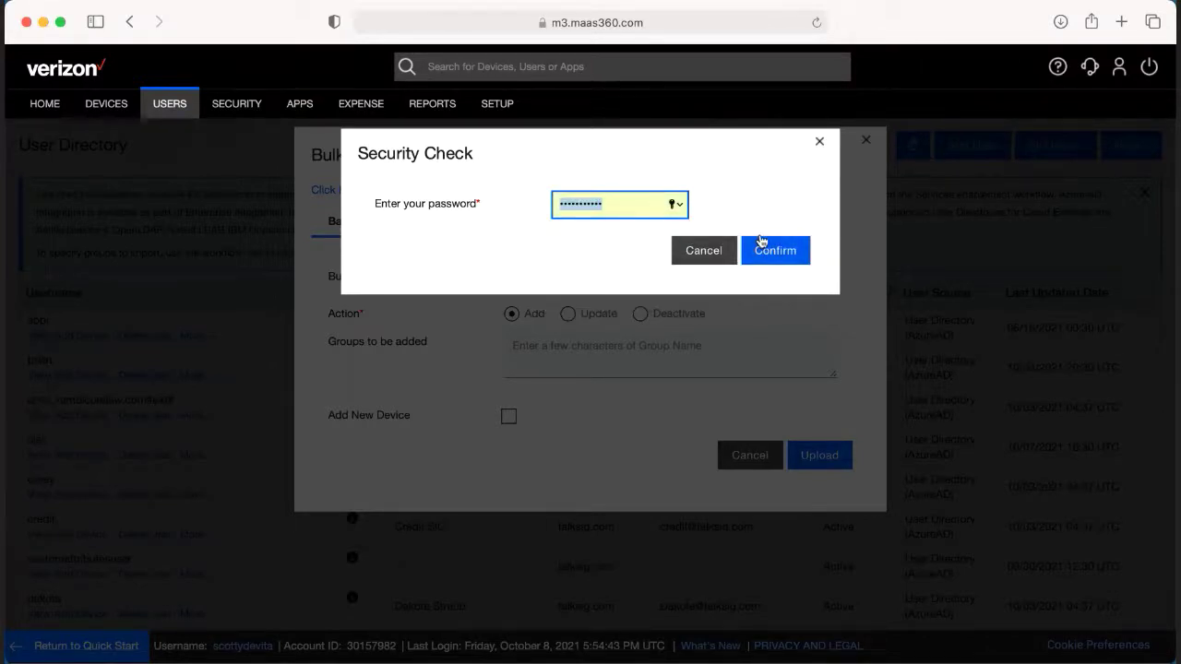
{"action": "left_click", "coordinate": [761, 242]}
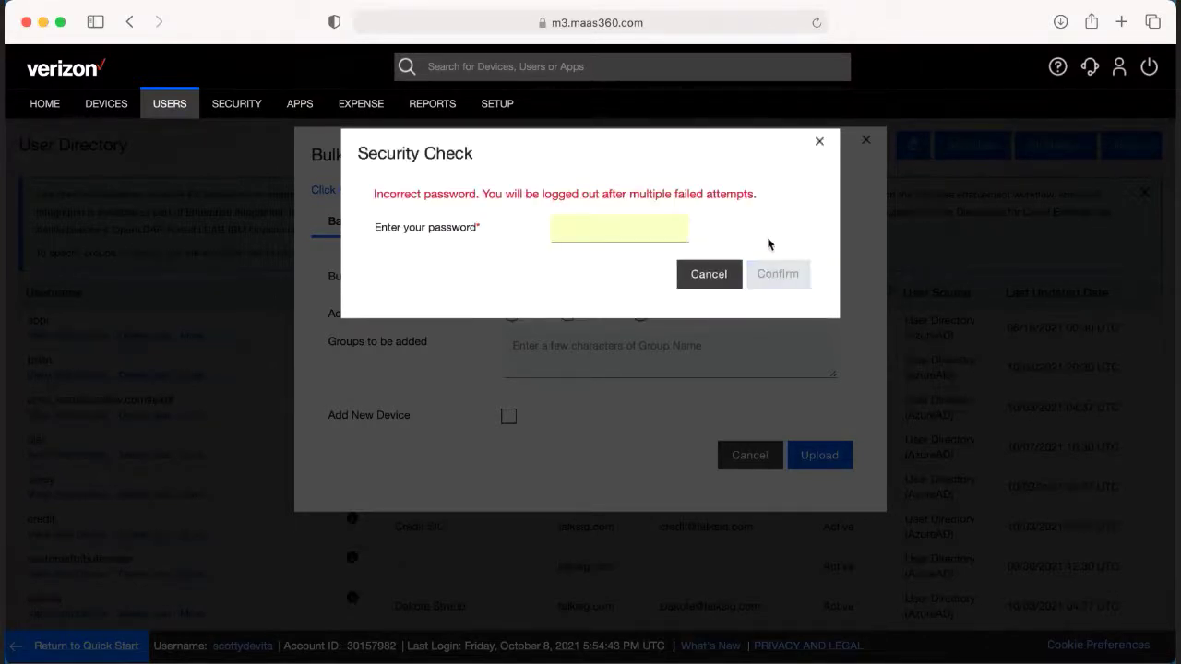
{"action": "left_click", "coordinate": [820, 143]}
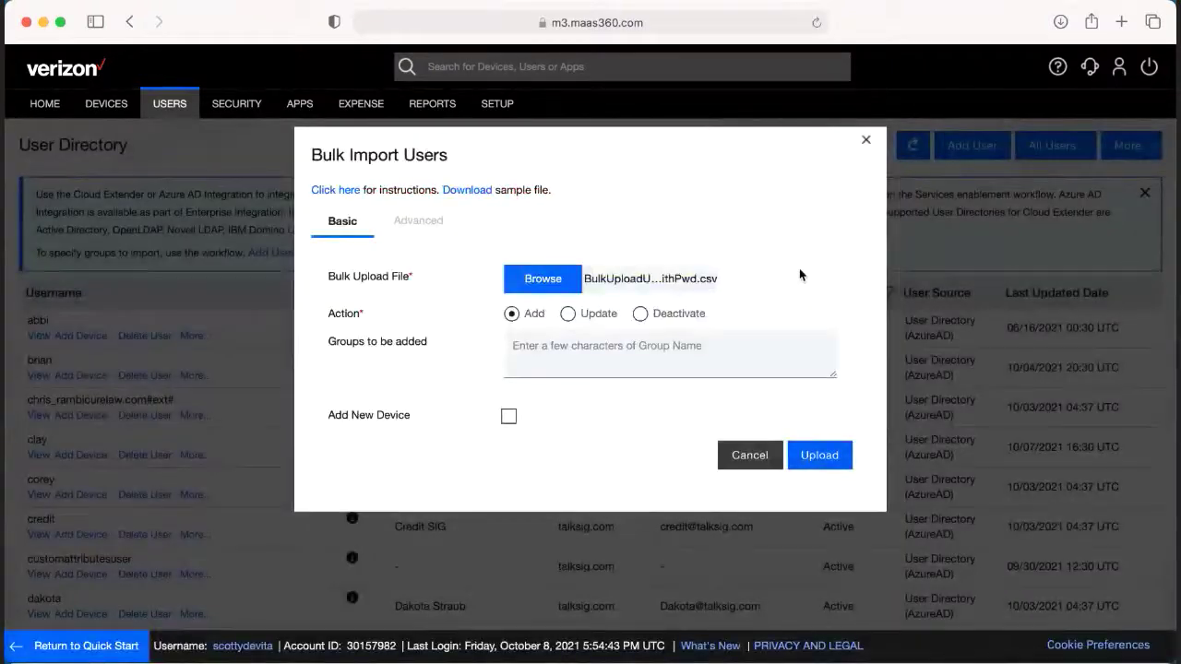
Close Bulk Import Users and view the first talksig.com user's detail page
{"action": "left_click", "coordinate": [863, 142]}
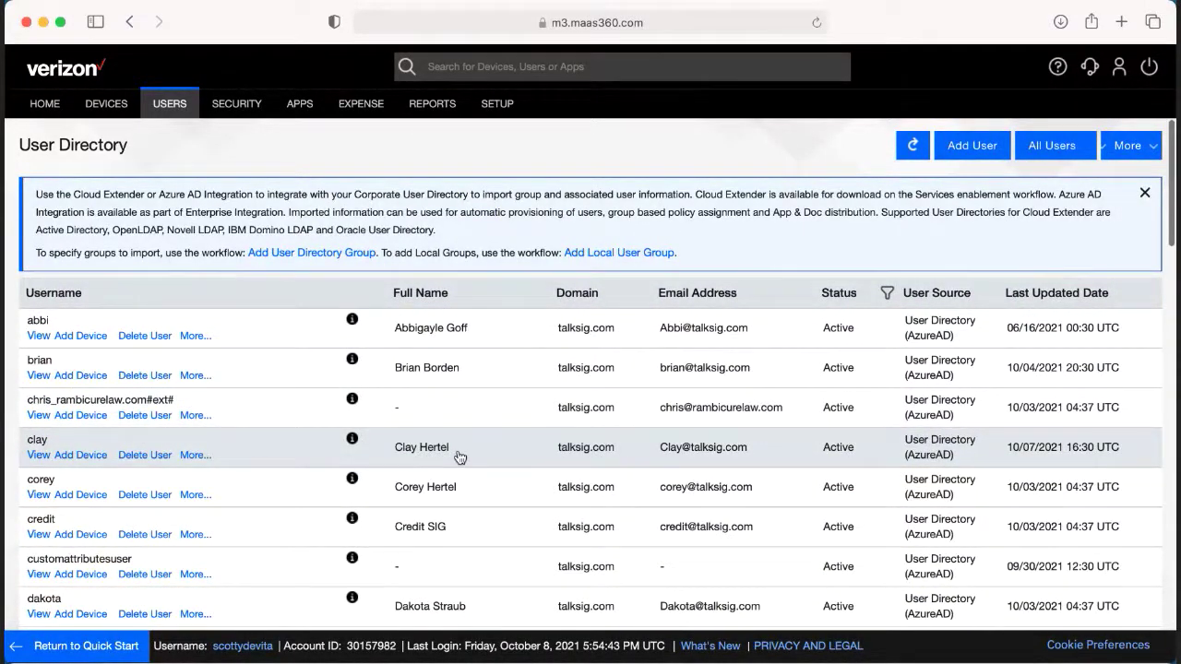
{"action": "scroll", "coordinate": [459, 458], "scroll_direction": "down", "scroll_amount": 2}
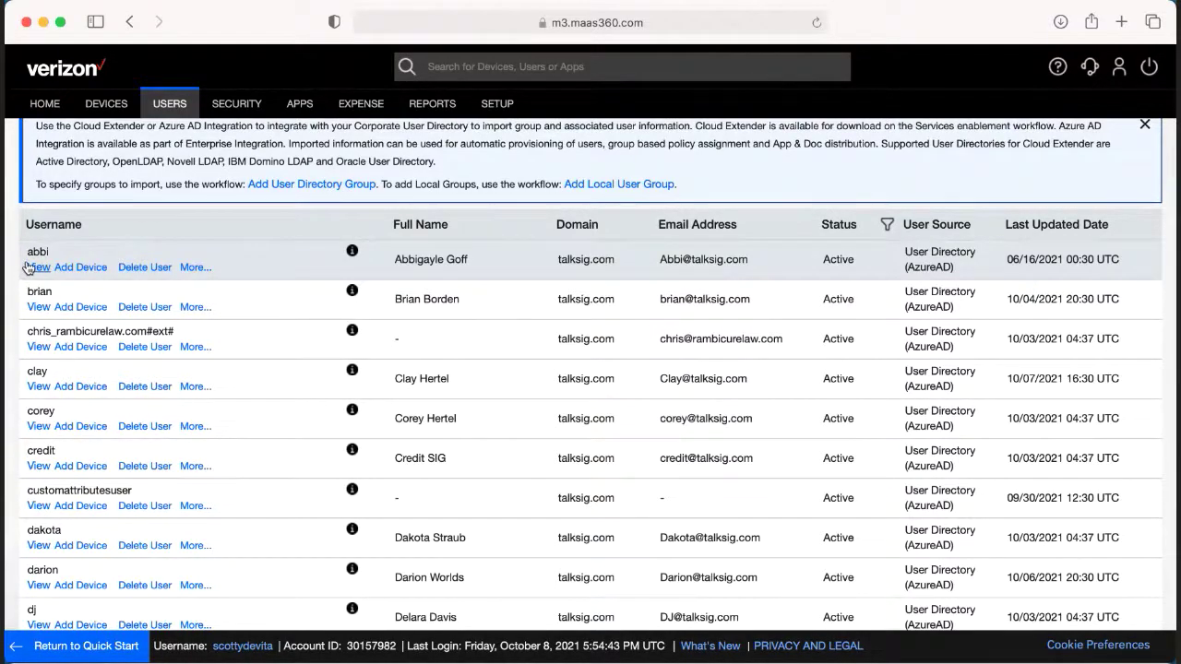
{"action": "left_click", "coordinate": [28, 267]}
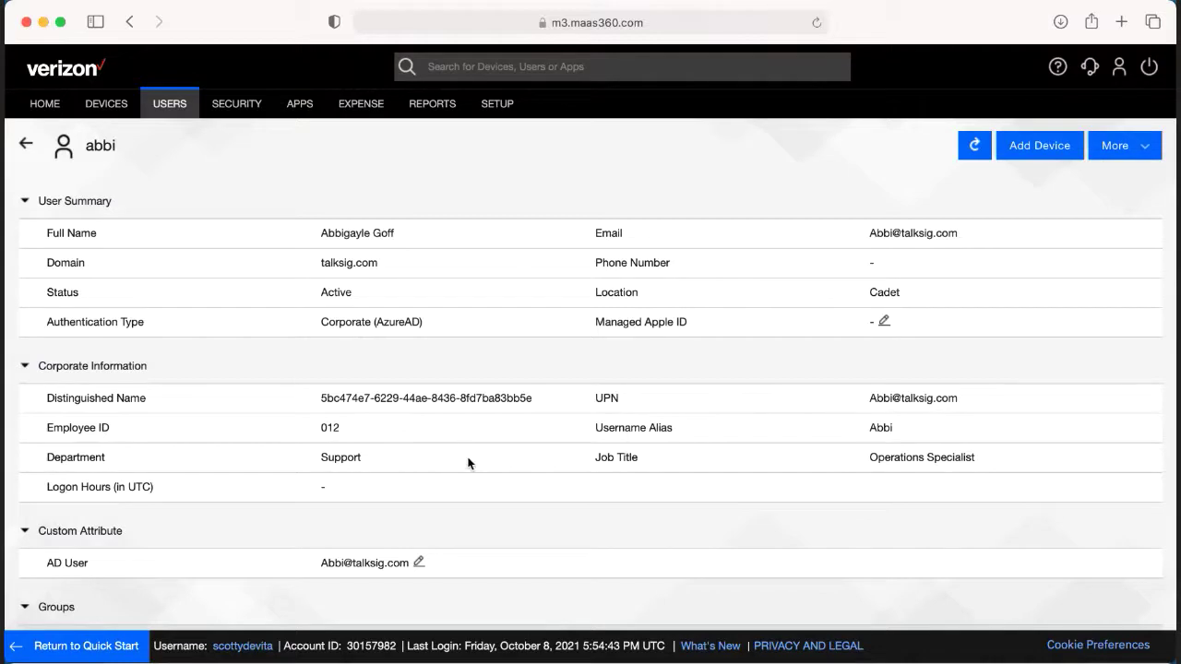
{"action": "scroll", "coordinate": [466, 492], "scroll_direction": "down", "scroll_amount": 1}
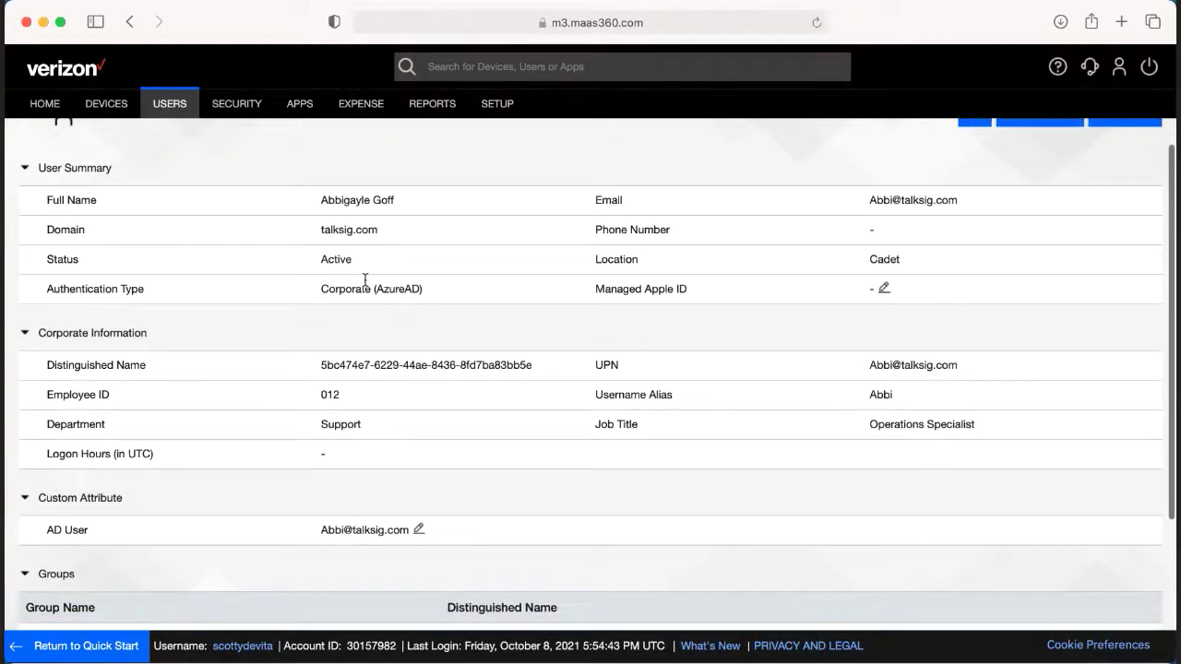